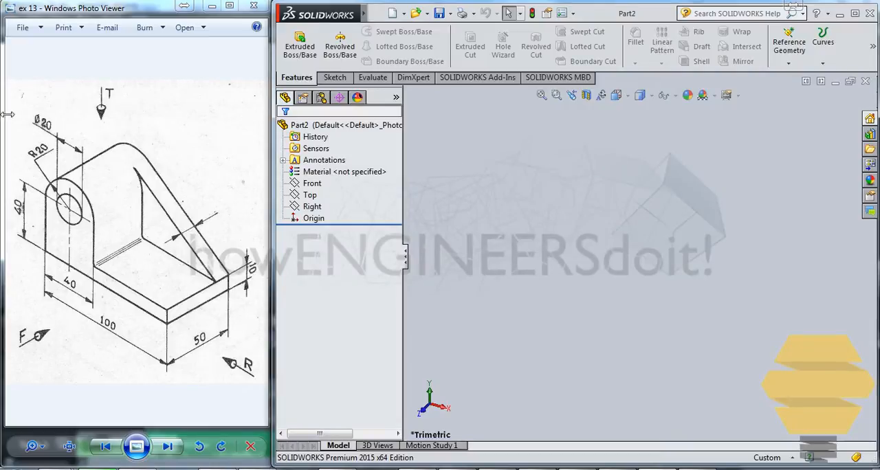
- Start a sketch on the Front plane and draw two concentric circles directly above the origin, the outer one about 10 mm in radius
{"action": "left_click", "coordinate": [332, 78]}
{"action": "left_click", "coordinate": [294, 41]}
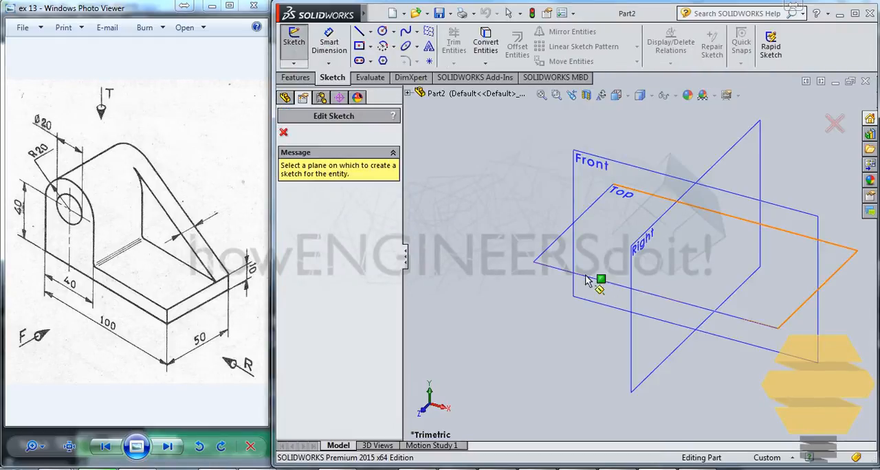
{"action": "left_click", "coordinate": [603, 164]}
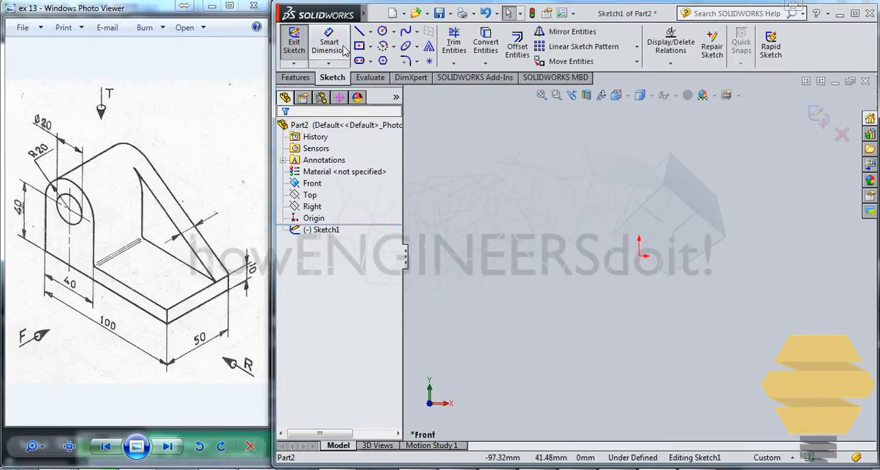
{"action": "left_click", "coordinate": [382, 31]}
{"action": "left_click", "coordinate": [638, 140]}
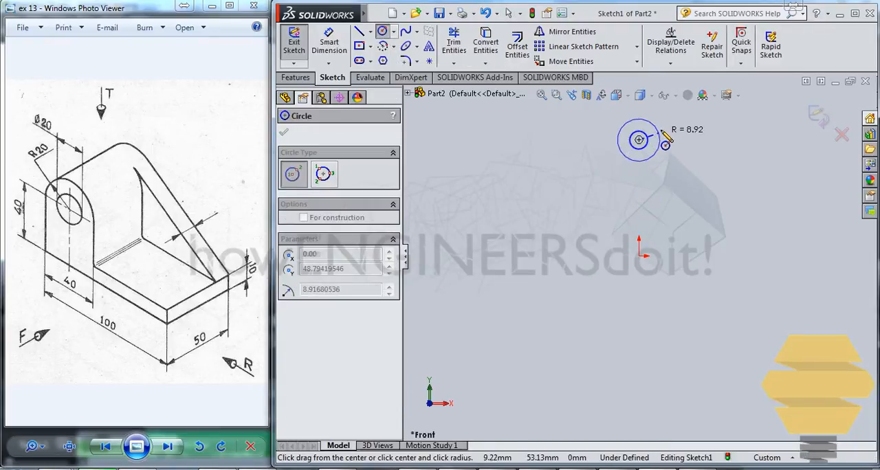
{"action": "left_click", "coordinate": [662, 136]}
- Draw the L-shaped outline with lines from both sides of the outer circle, its base on the origin and its foot about 8 mm high
{"action": "left_click", "coordinate": [359, 32]}
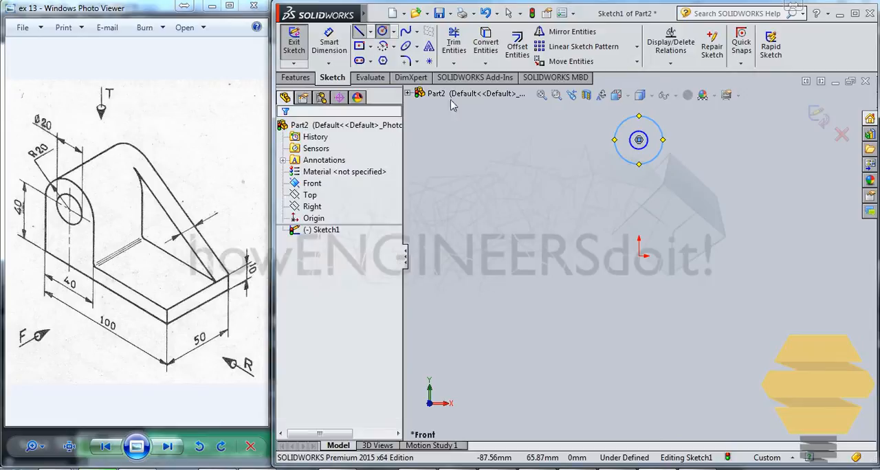
{"action": "left_click", "coordinate": [614, 140]}
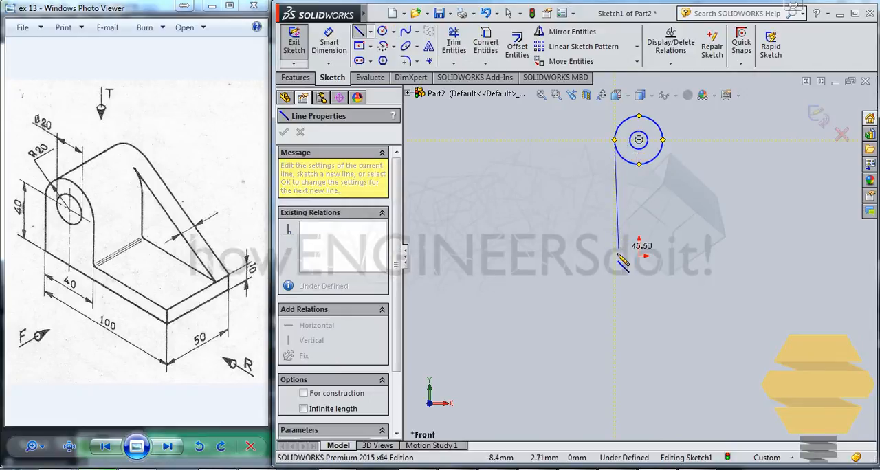
{"action": "left_click", "coordinate": [614, 257]}
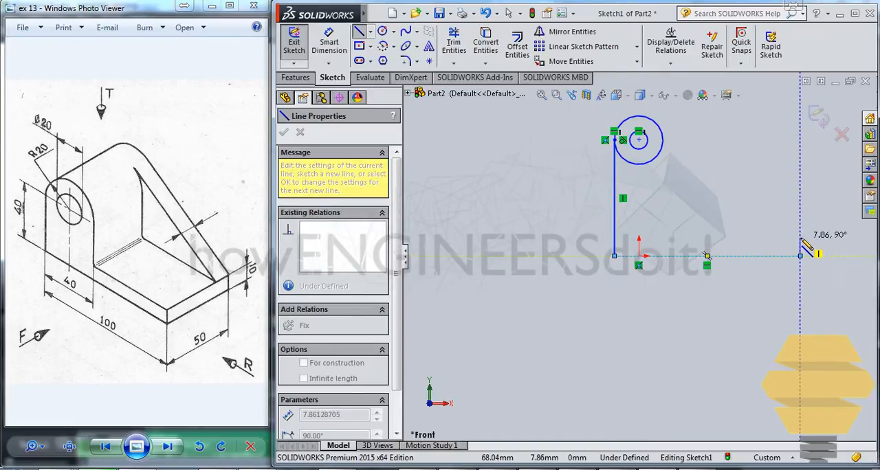
{"action": "left_click", "coordinate": [800, 256]}
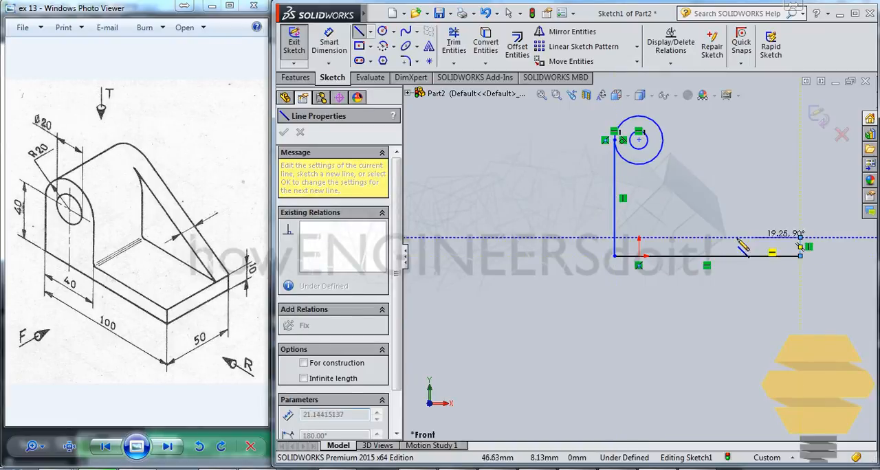
{"action": "left_click", "coordinate": [663, 237]}
{"action": "left_click", "coordinate": [664, 142]}
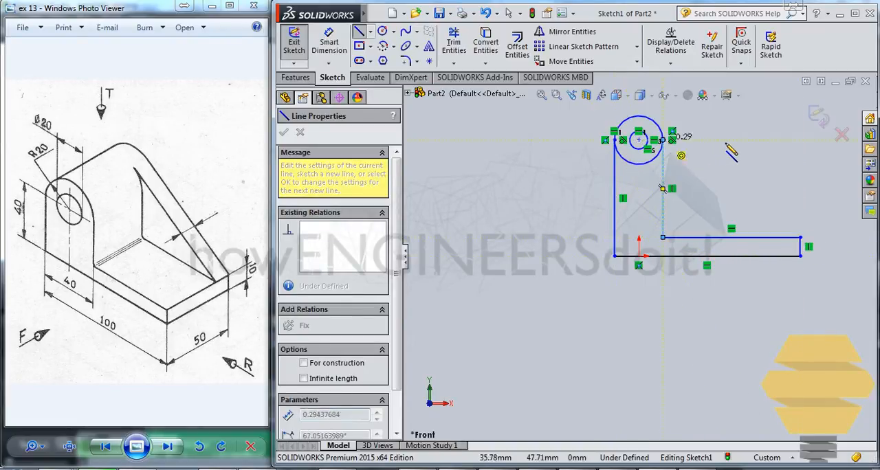
{"action": "key", "text": "Escape"}
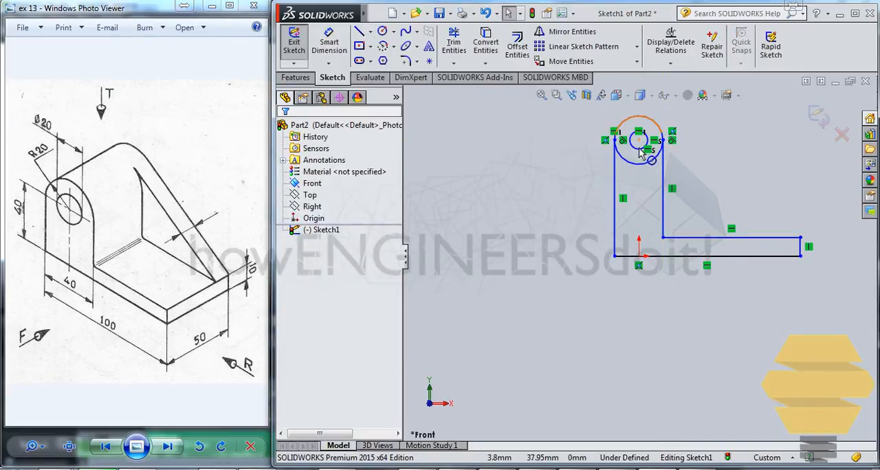
- Trim away the lower half of the outer circle between the two vertical lines
{"action": "left_click", "coordinate": [466, 49]}
{"action": "left_click_drag", "start_coordinate": [645, 175], "coordinate": [637, 161]}
{"action": "key", "text": "Escape"}
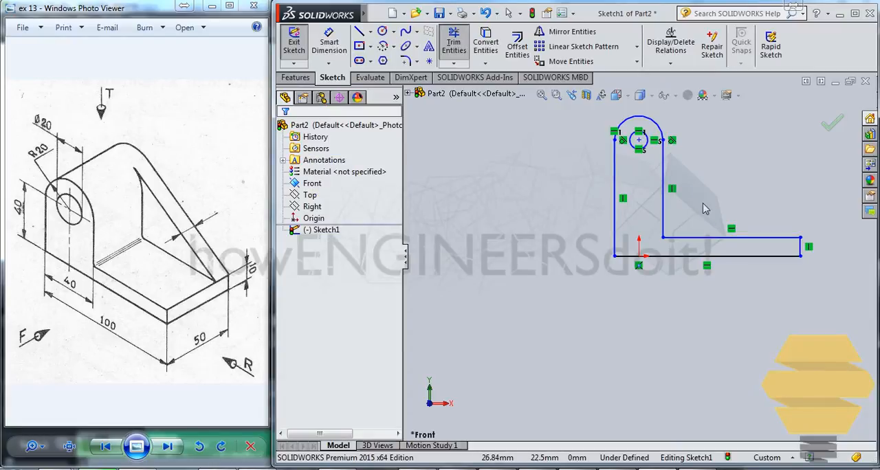
- Dimension the outer arc with a radius of 20 mm
{"action": "scroll", "coordinate": [688, 175], "scroll_direction": "up", "scroll_amount": 2}
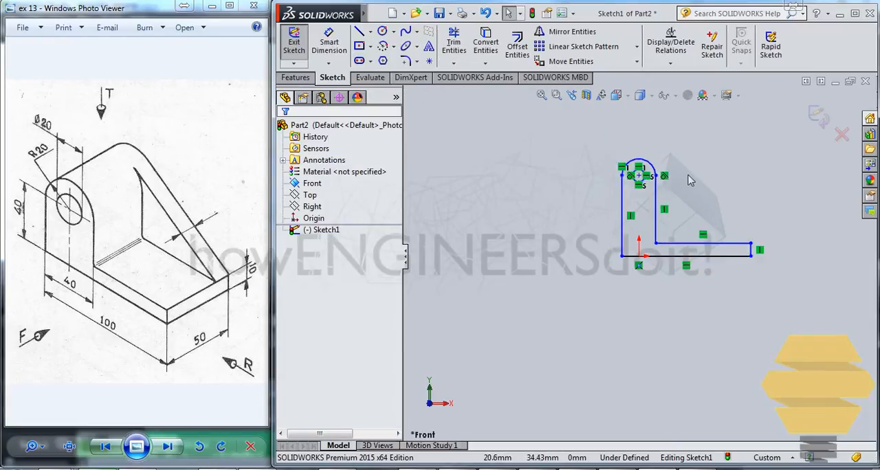
{"action": "scroll", "coordinate": [688, 175], "scroll_direction": "down", "scroll_amount": 3}
{"action": "scroll", "coordinate": [607, 358], "scroll_direction": "down", "scroll_amount": 1}
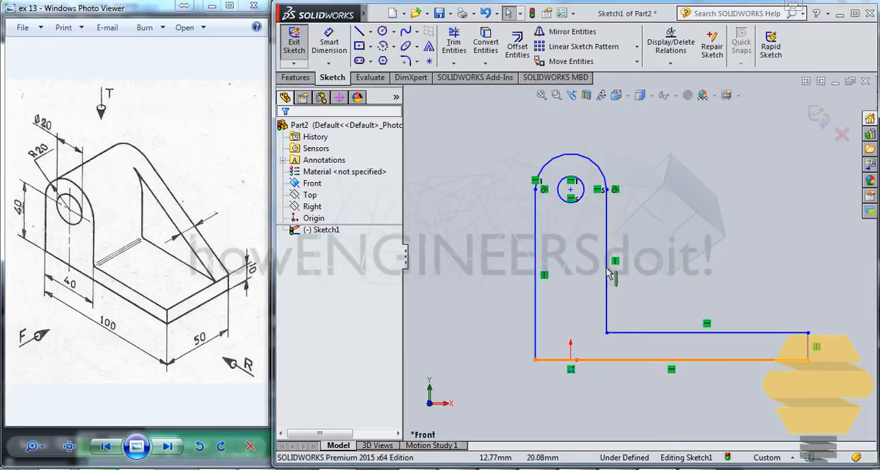
{"action": "left_click", "coordinate": [329, 43]}
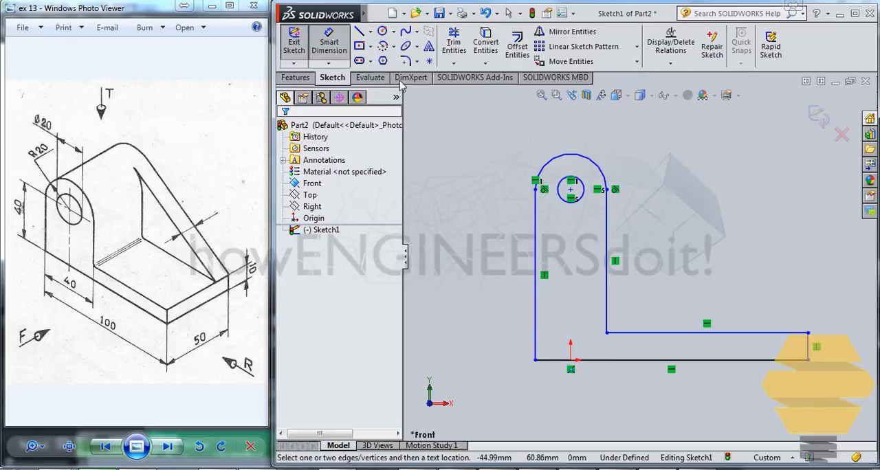
{"action": "left_click", "coordinate": [593, 162]}
{"action": "left_click", "coordinate": [622, 141]}
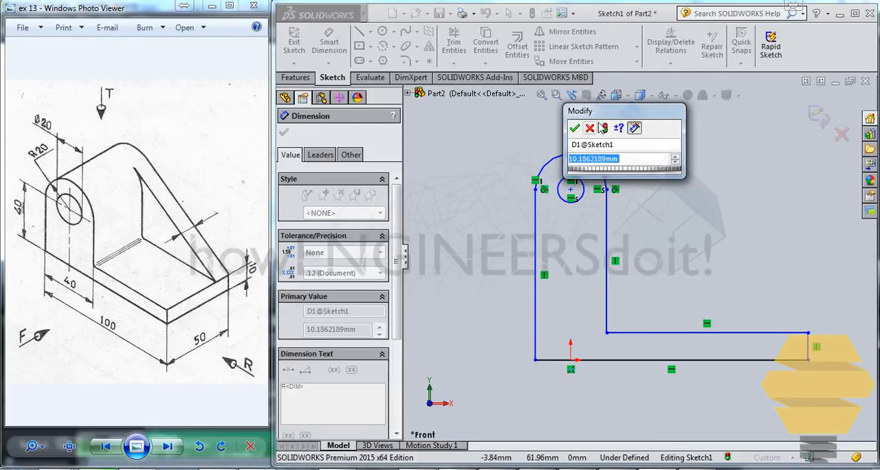
{"action": "left_click_drag", "start_coordinate": [617, 118], "coordinate": [712, 192]}
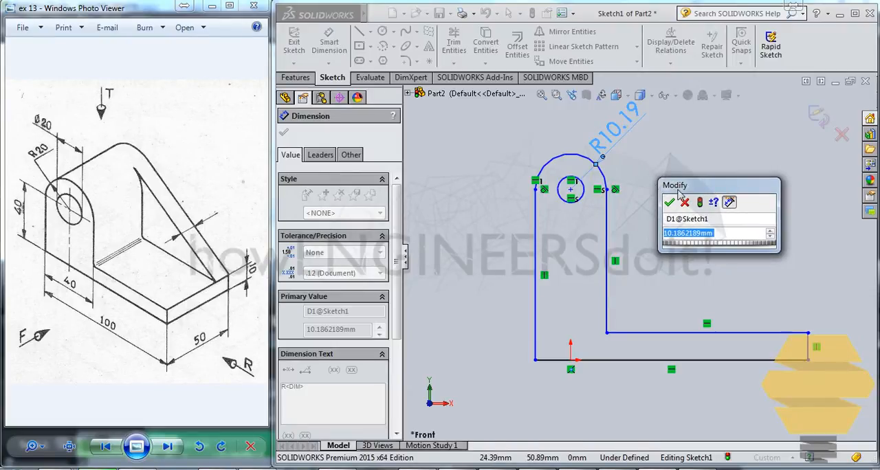
{"action": "type", "text": "20"}
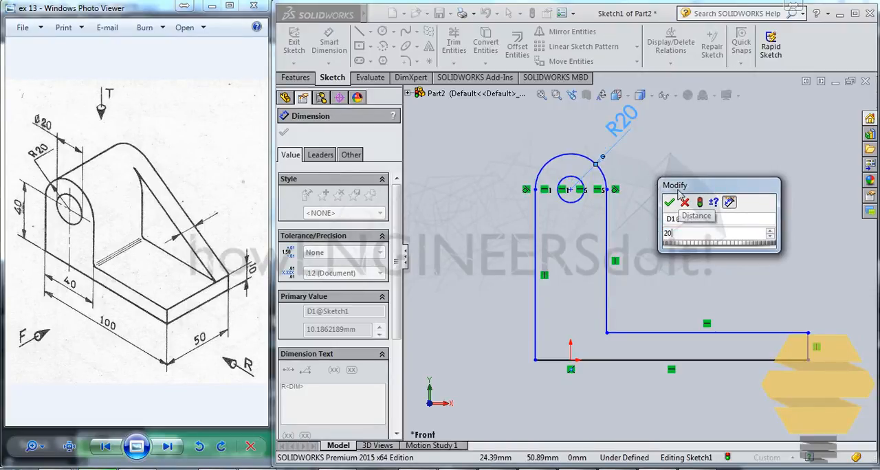
{"action": "key", "text": "Return"}
- Dimension the inner circle with a diameter of 20 mm
{"action": "left_click", "coordinate": [579, 201]}
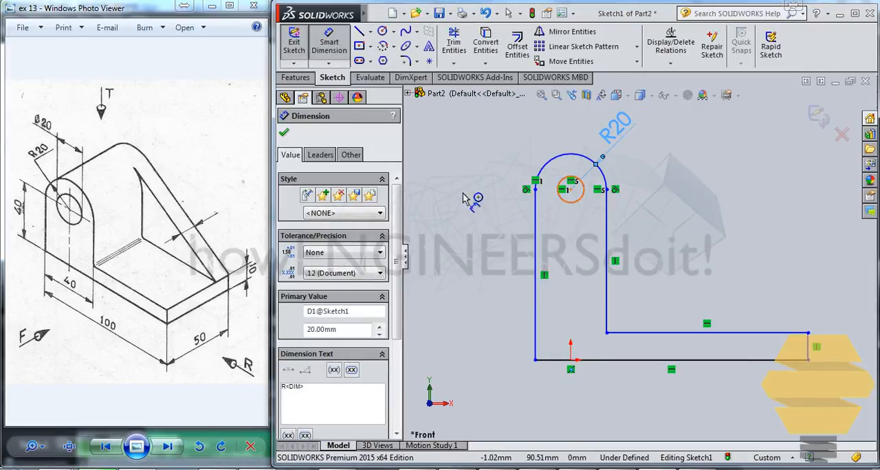
{"action": "left_click", "coordinate": [474, 180]}
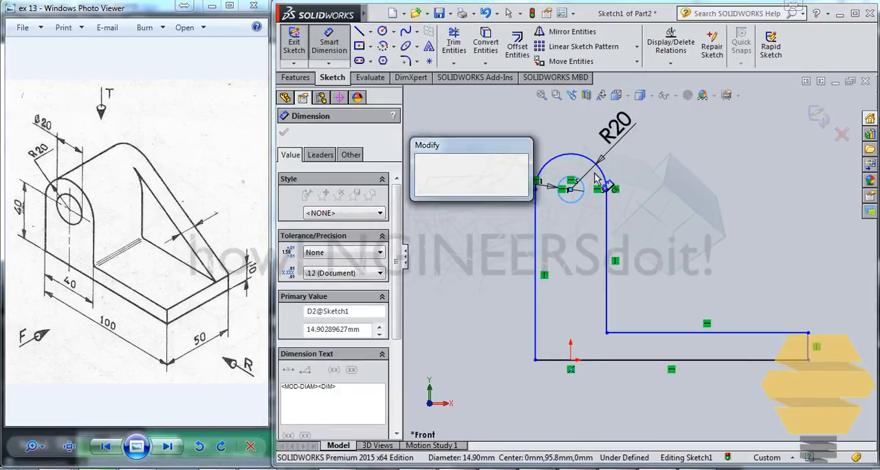
{"action": "type", "text": "20"}
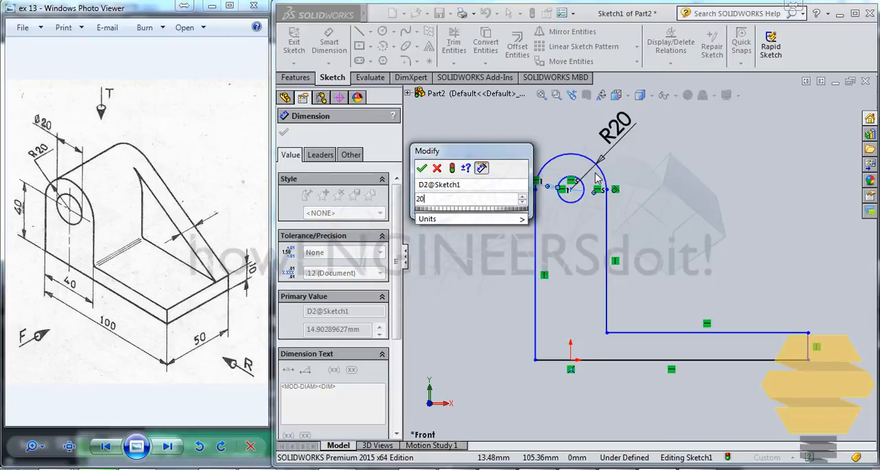
{"action": "key", "text": "Return"}
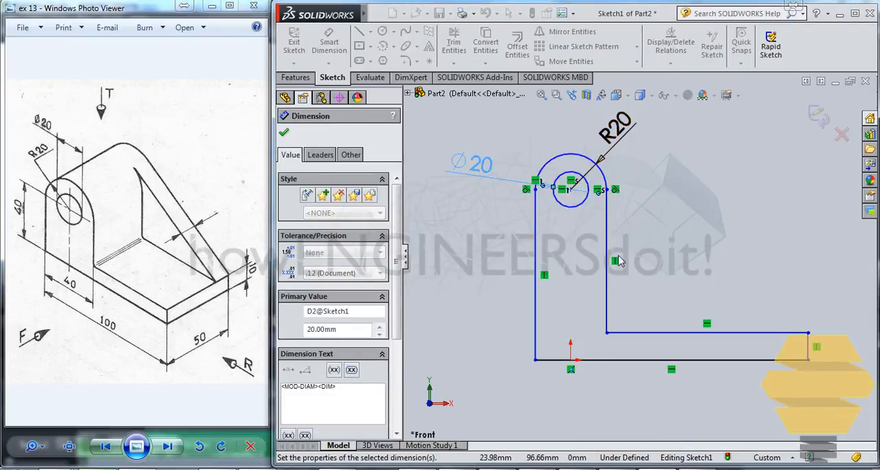
- Dimension the bottom line of the profile to a length of 100 mm
{"action": "left_click", "coordinate": [703, 410]}
{"action": "left_click", "coordinate": [712, 407]}
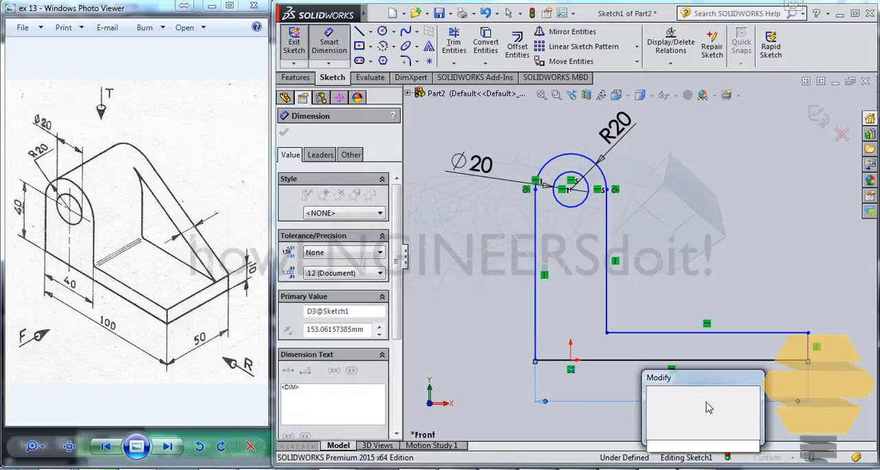
{"action": "type", "text": "100"}
{"action": "key", "text": "Return"}
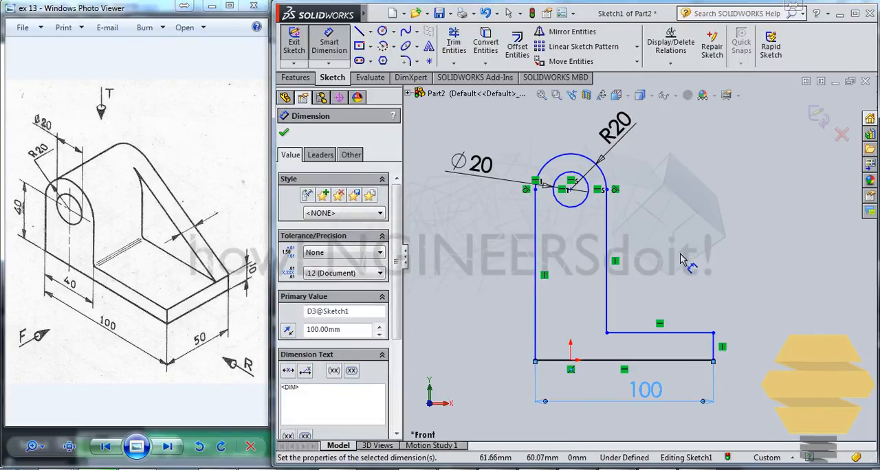
{"action": "left_click", "coordinate": [639, 332]}
{"action": "left_click", "coordinate": [655, 300]}
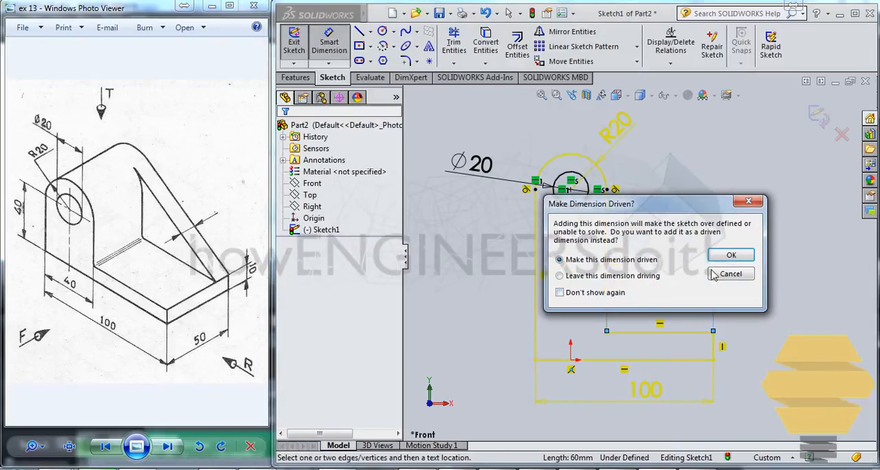
{"action": "left_click", "coordinate": [715, 274]}
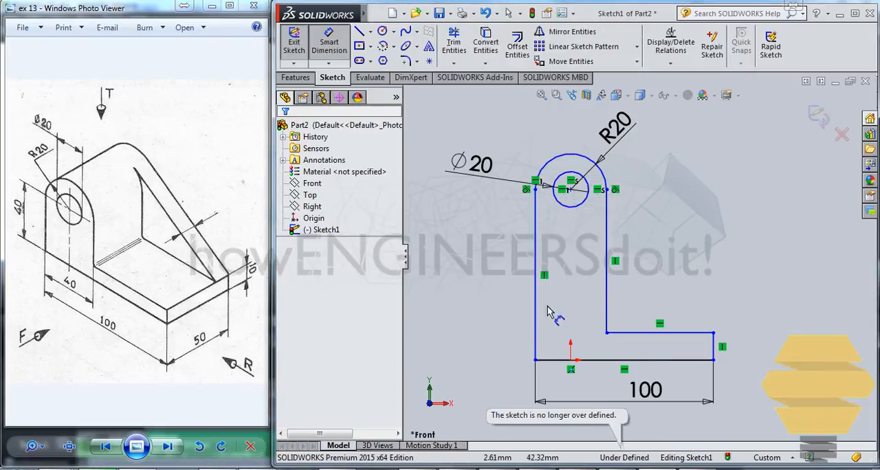
- Dimension the short vertical end line of the foot to 10 mm
{"action": "left_click", "coordinate": [713, 350]}
{"action": "left_click", "coordinate": [782, 351]}
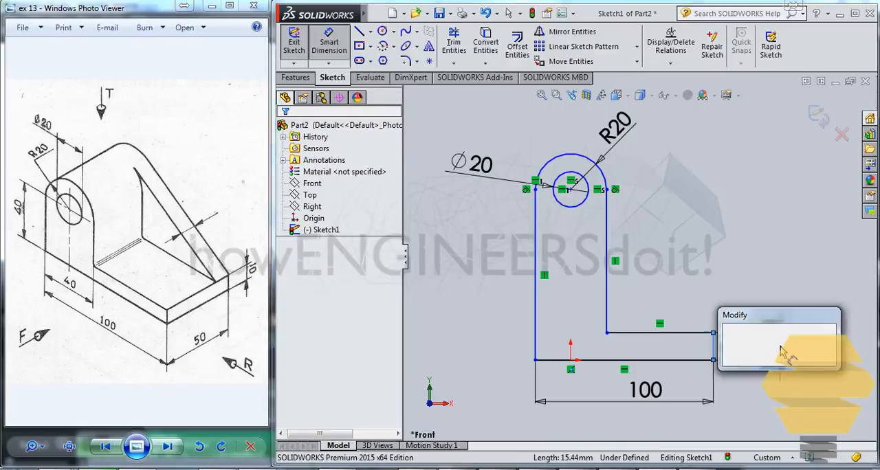
{"action": "type", "text": "10"}
{"action": "key", "text": "Return"}
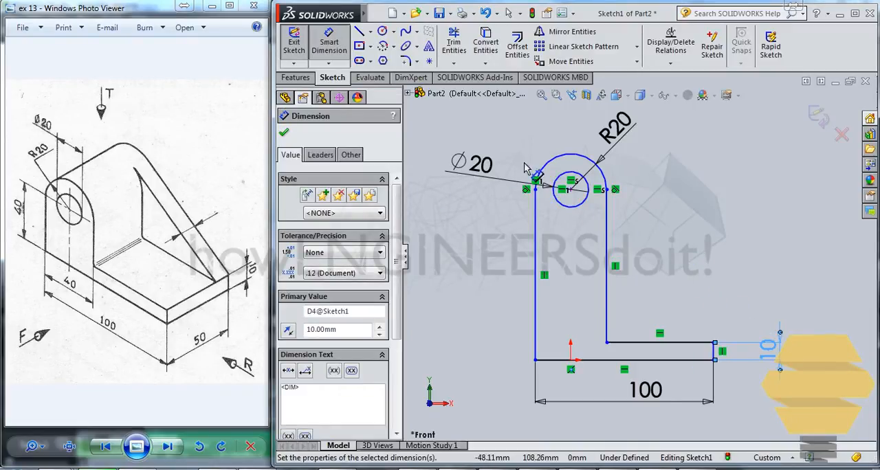
- Dimension the height from the bottom line to the circle centre as 40 mm
{"action": "left_click", "coordinate": [569, 189]}
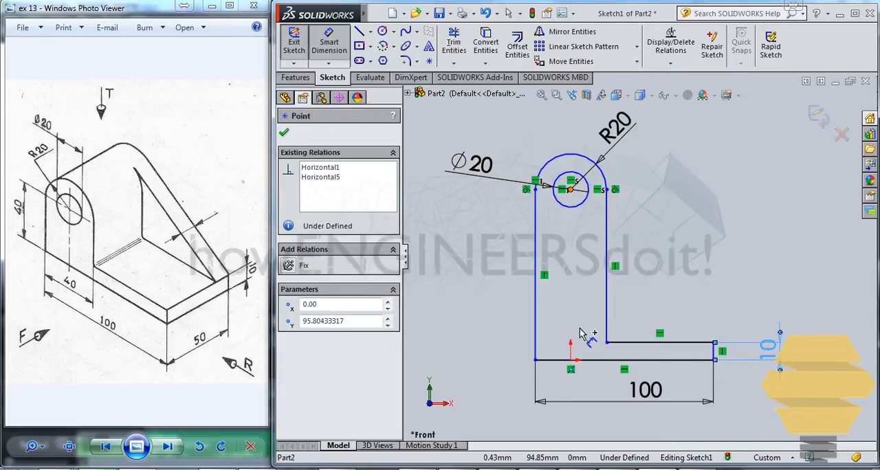
{"action": "left_click", "coordinate": [564, 360]}
{"action": "left_click", "coordinate": [493, 275]}
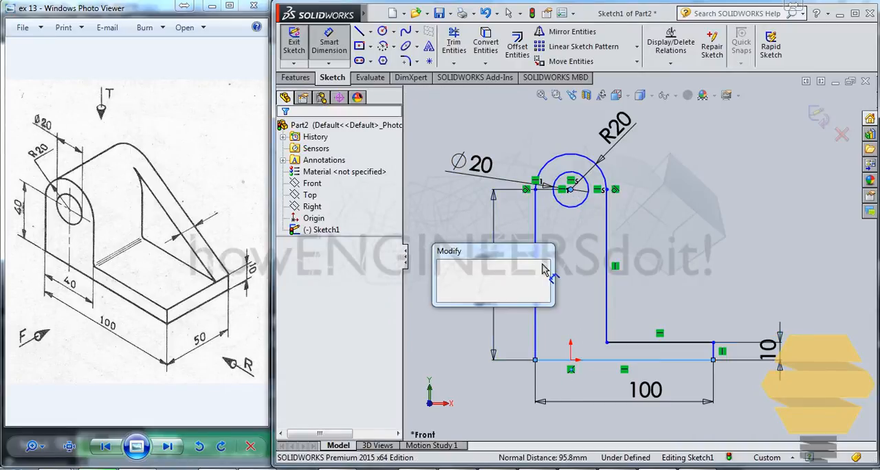
{"action": "type", "text": "40"}
{"action": "key", "text": "Return"}
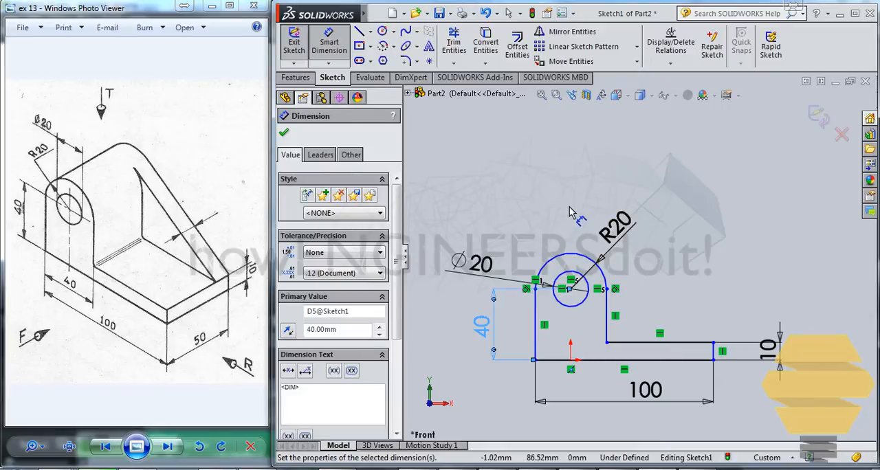
{"action": "key", "text": "Escape"}
- Slide the underdefined profile horizontally along its base until its lower-left corner is about 10 mm left of the origin
{"action": "left_click", "coordinate": [589, 261]}
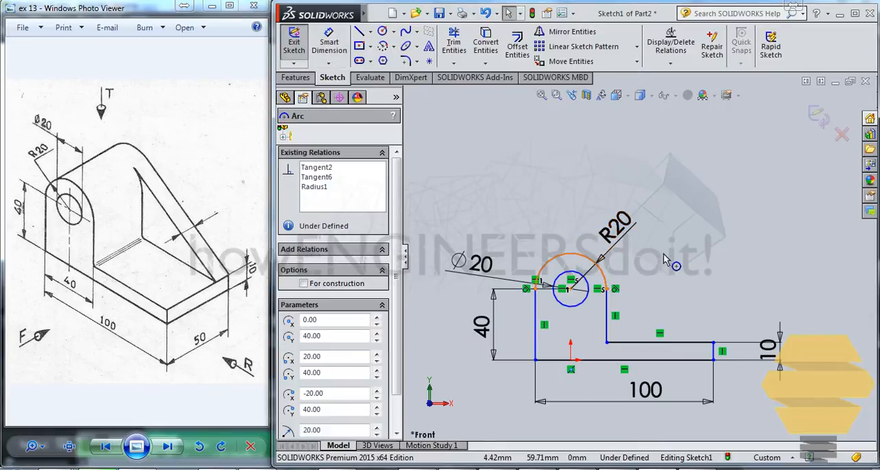
{"action": "left_click", "coordinate": [642, 256]}
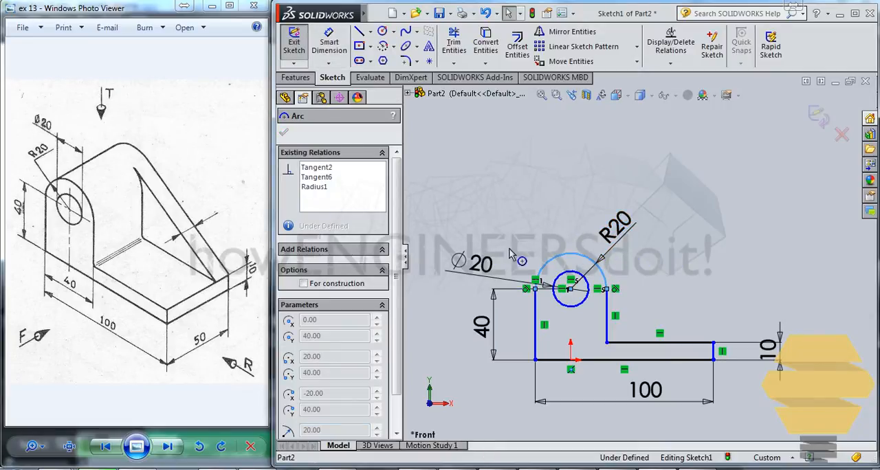
{"action": "left_click_drag", "start_coordinate": [654, 281], "coordinate": [651, 282]}
{"action": "left_click", "coordinate": [608, 304]}
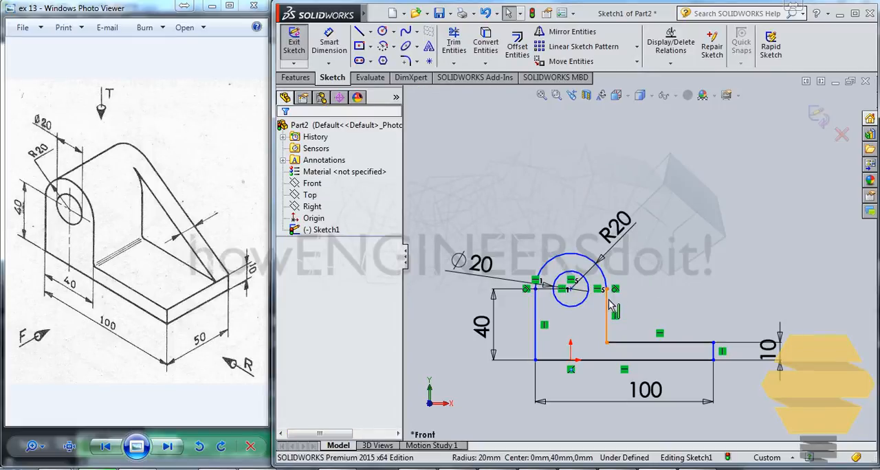
{"action": "mouse_move", "coordinate": [607, 303]}
{"action": "left_mouse_down"}
{"action": "mouse_move", "coordinate": [622, 303]}
{"action": "mouse_move", "coordinate": [494, 296]}
{"action": "mouse_move", "coordinate": [611, 302]}
{"action": "mouse_move", "coordinate": [550, 308]}
{"action": "left_mouse_up"}
{"action": "left_click", "coordinate": [553, 311]}
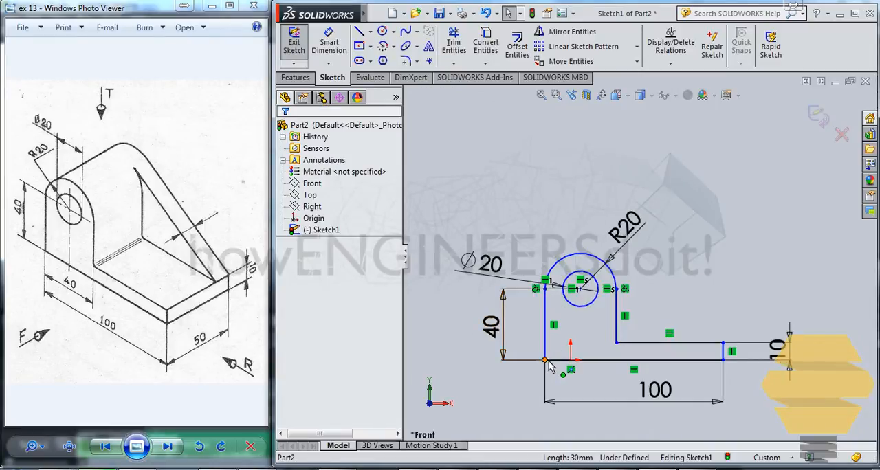
{"action": "mouse_move", "coordinate": [545, 360]}
{"action": "left_mouse_down"}
{"action": "mouse_move", "coordinate": [489, 357]}
{"action": "mouse_move", "coordinate": [557, 349]}
{"action": "left_mouse_up"}
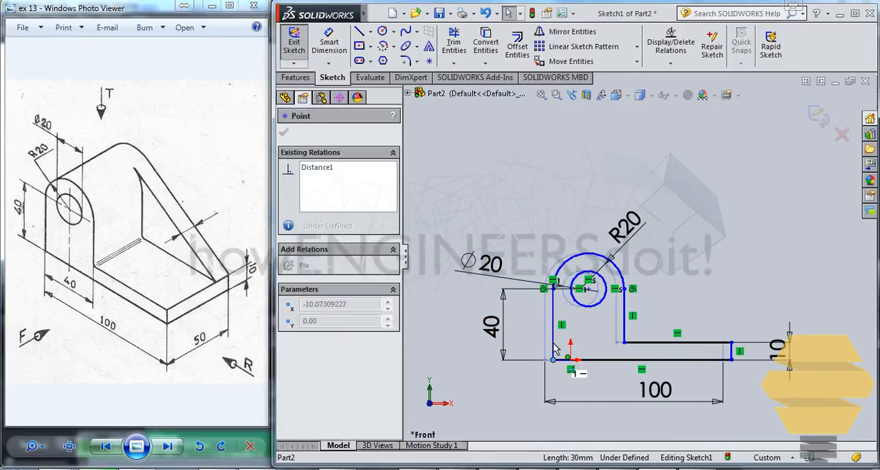
{"action": "left_click", "coordinate": [681, 196]}
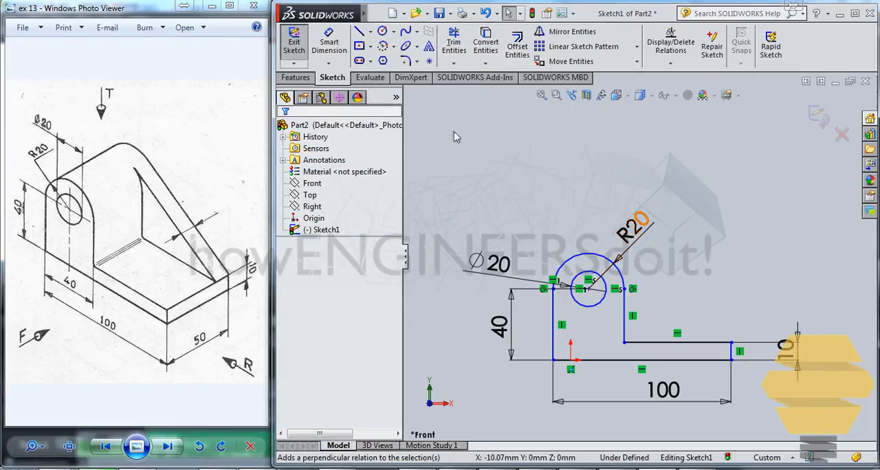
- Make the profile's lower-left corner coincident with the origin and finish the sketch
{"action": "left_click", "coordinate": [570, 362]}
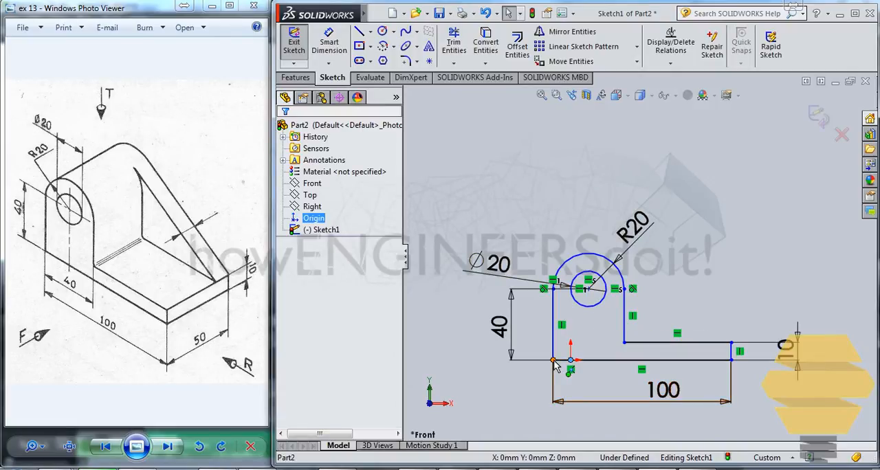
{"action": "left_click", "coordinate": [553, 361], "text": "ctrl"}
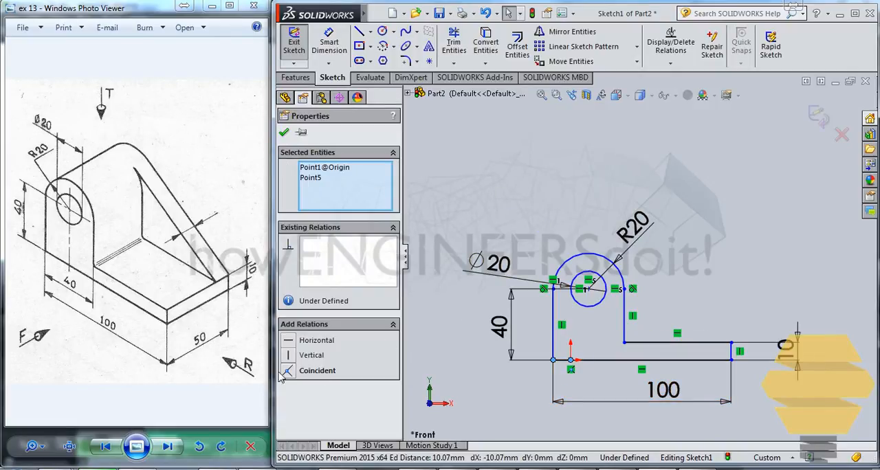
{"action": "left_click", "coordinate": [287, 371]}
{"action": "left_click", "coordinate": [562, 226]}
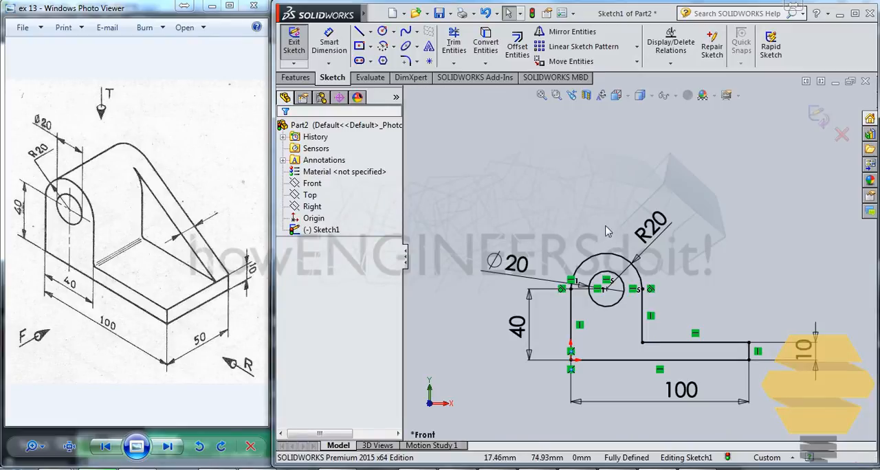
{"action": "left_click", "coordinate": [816, 116]}
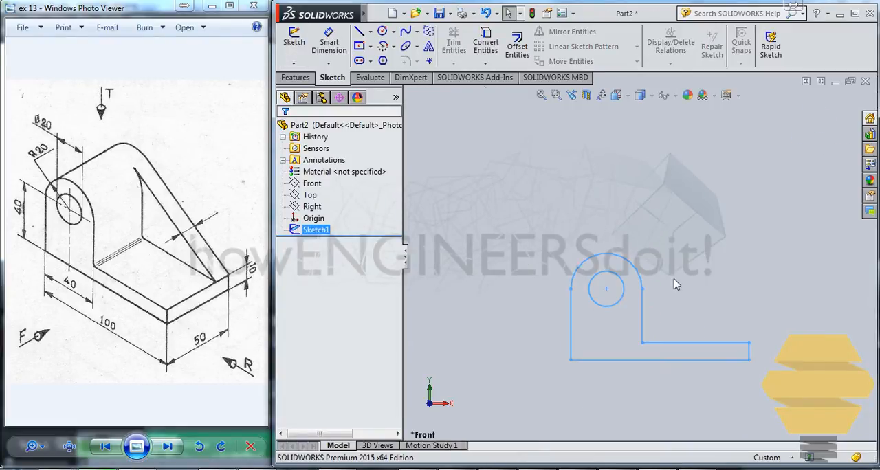
- Extrude the bracket profile blind 25 mm in Direction 1 and 25 mm in Direction 2
{"action": "left_click", "coordinate": [295, 77]}
{"action": "left_click", "coordinate": [309, 58]}
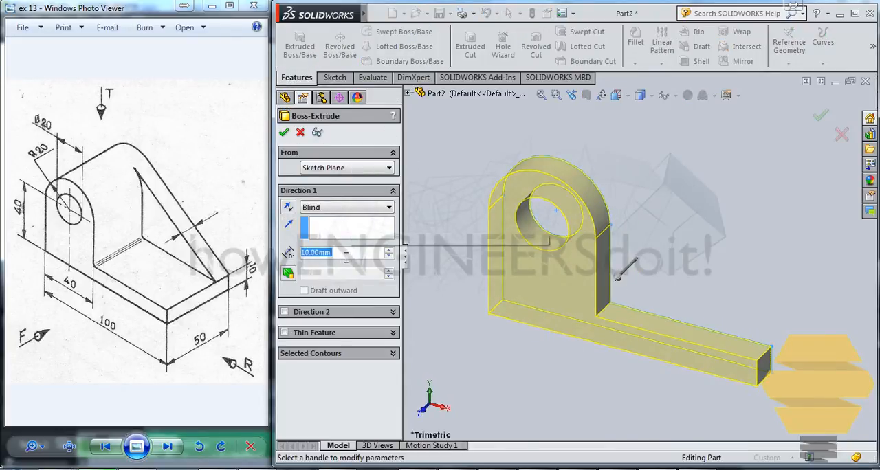
{"action": "type", "text": "25"}
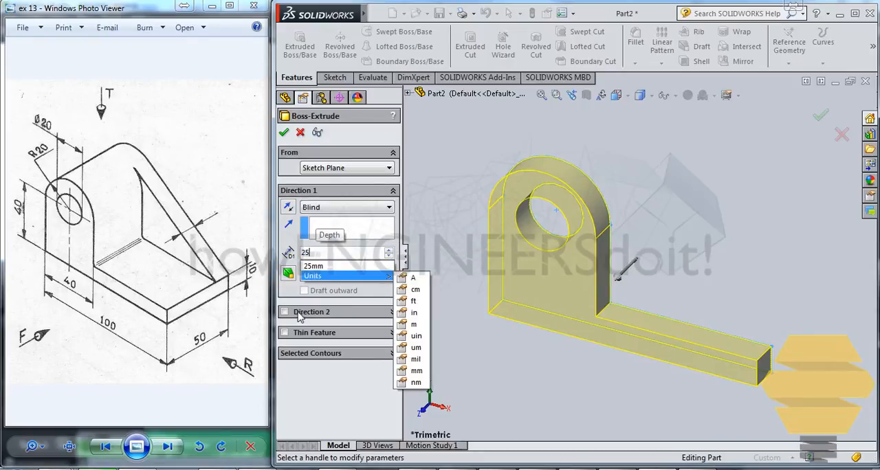
{"action": "left_click", "coordinate": [286, 312]}
{"action": "type", "text": "25"}
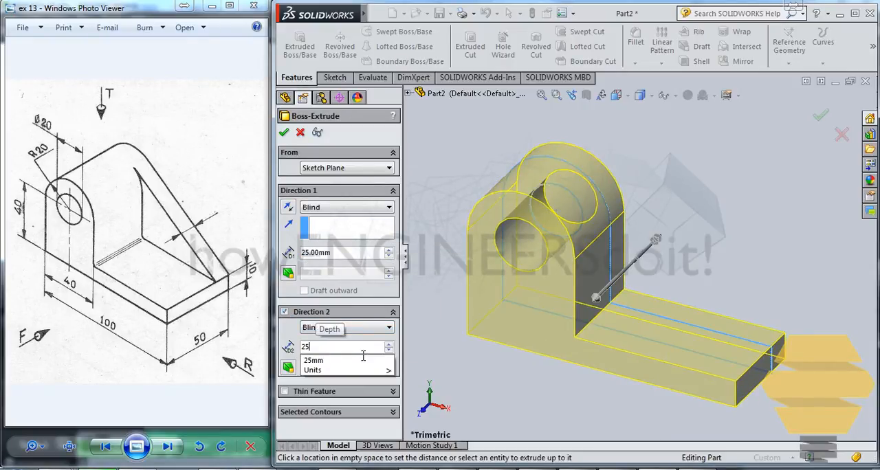
{"action": "key", "text": "Return"}
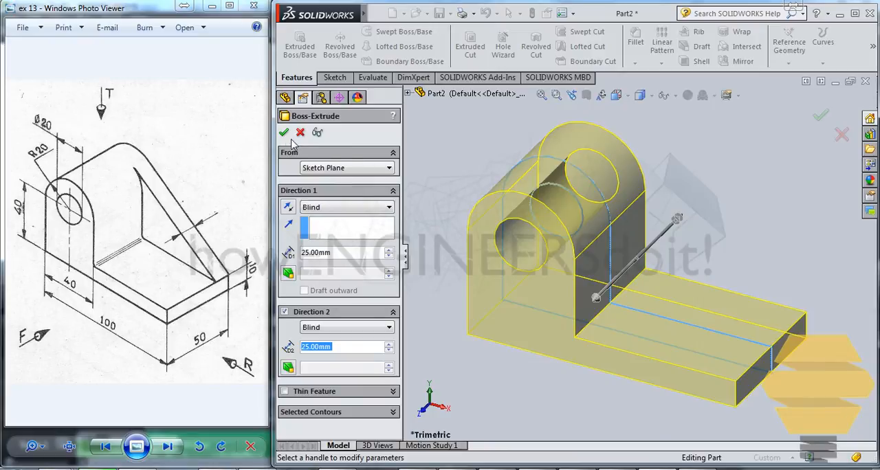
{"action": "key", "text": "Return"}
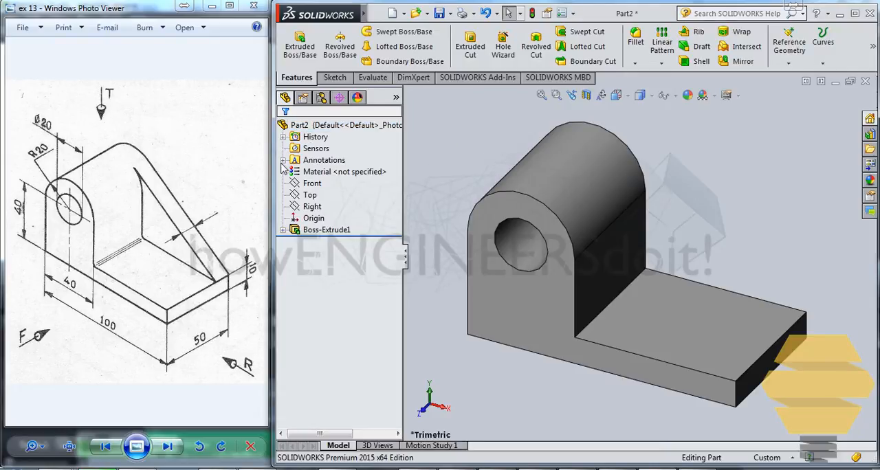
{"action": "left_click", "coordinate": [313, 185]}
{"action": "middle_click_drag", "start_coordinate": [656, 273], "coordinate": [651, 305]}
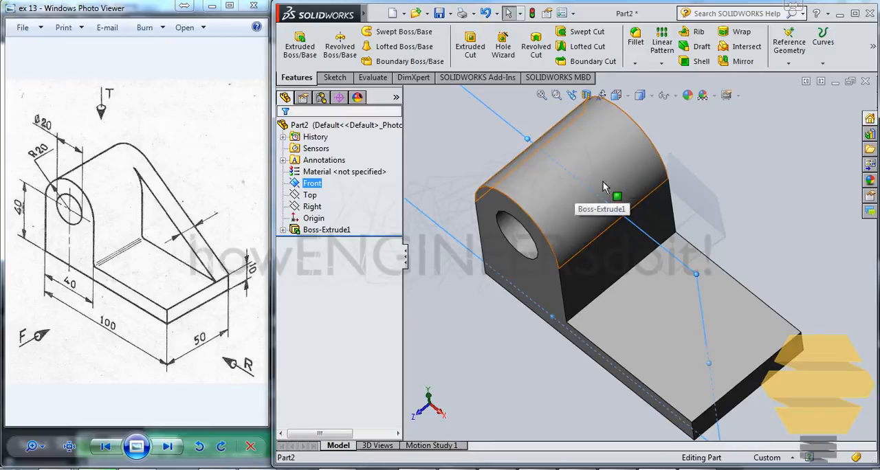
{"action": "left_click", "coordinate": [694, 144]}
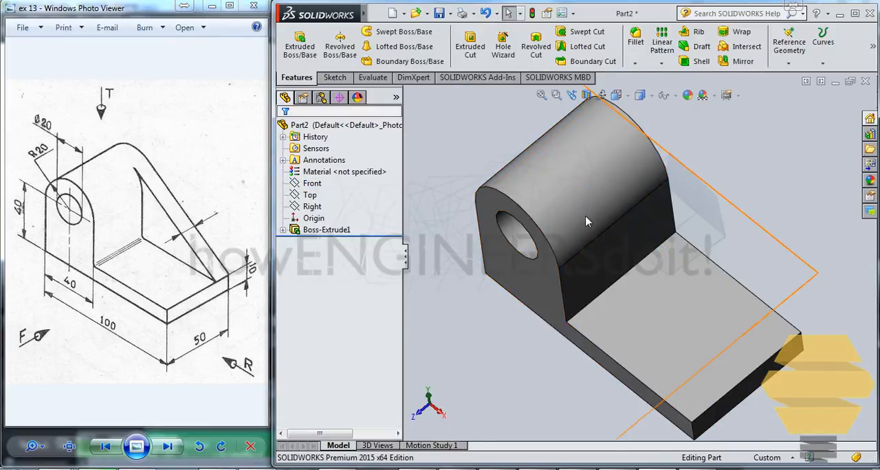
- Start a sketch on the bracket's rear face and orient the model to the Front view
{"action": "middle_click_drag", "start_coordinate": [604, 176], "coordinate": [714, 205]}
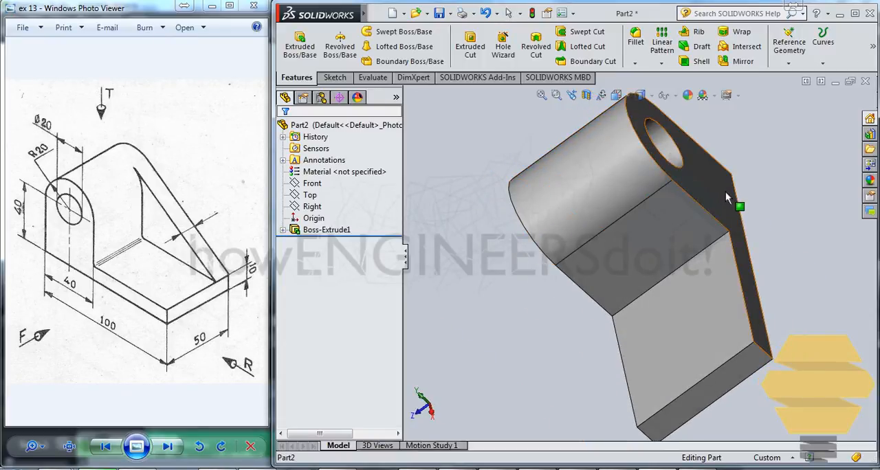
{"action": "left_click", "coordinate": [726, 199]}
{"action": "left_click", "coordinate": [775, 152]}
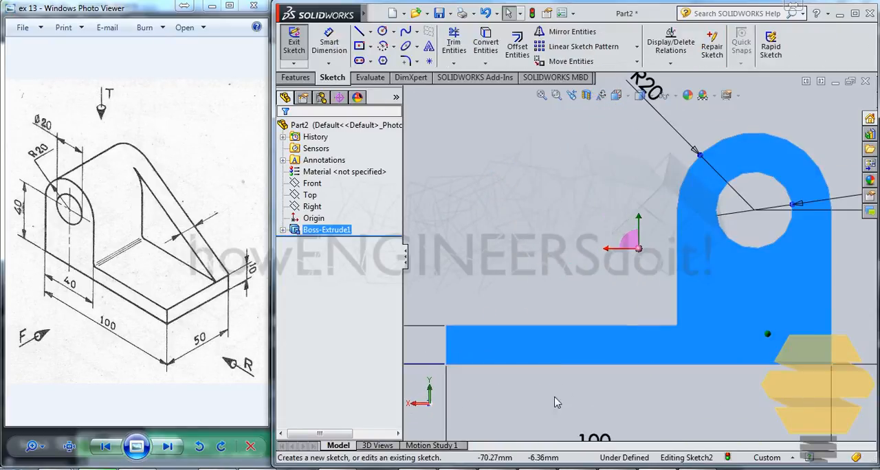
{"action": "left_click", "coordinate": [617, 95]}
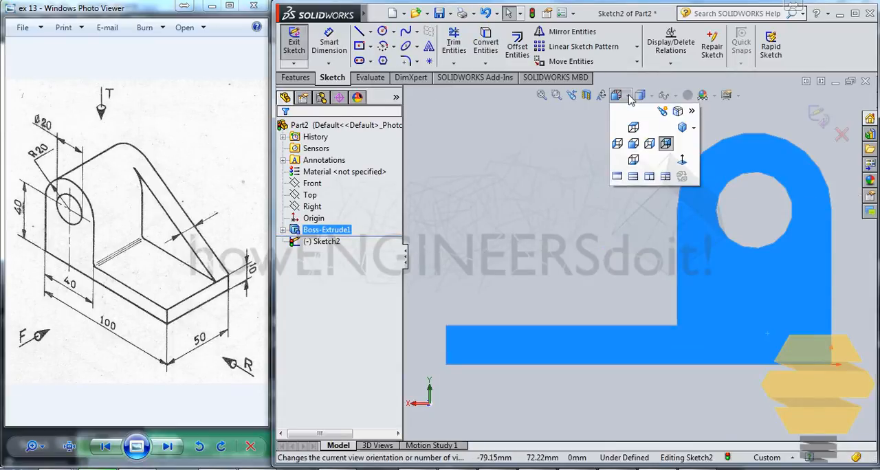
{"action": "left_click", "coordinate": [636, 149]}
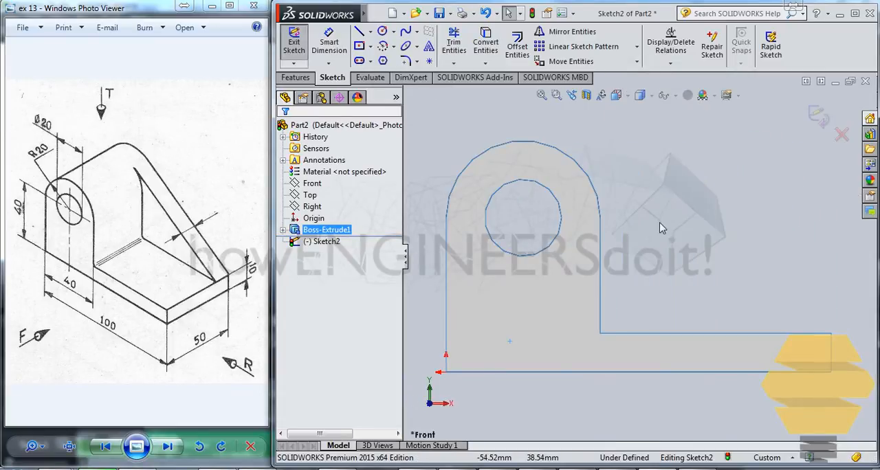
{"action": "scroll", "coordinate": [660, 228], "scroll_direction": "up", "scroll_amount": 3}
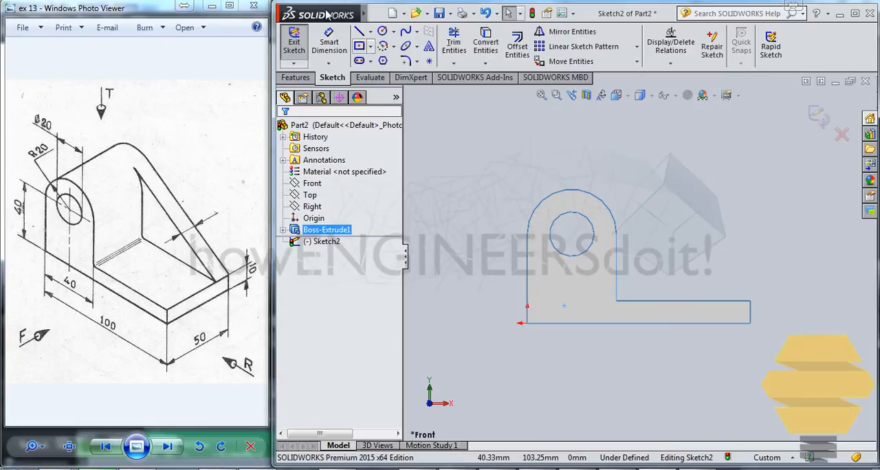
- Sketch a sloped line from the foot's upper outer corner to a point above the rounded top of the upright
{"action": "left_click", "coordinate": [359, 31]}
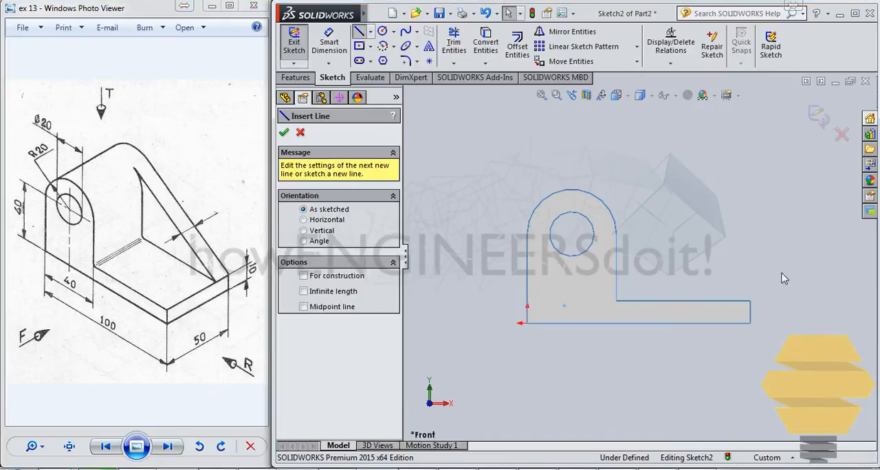
{"action": "left_click", "coordinate": [750, 302]}
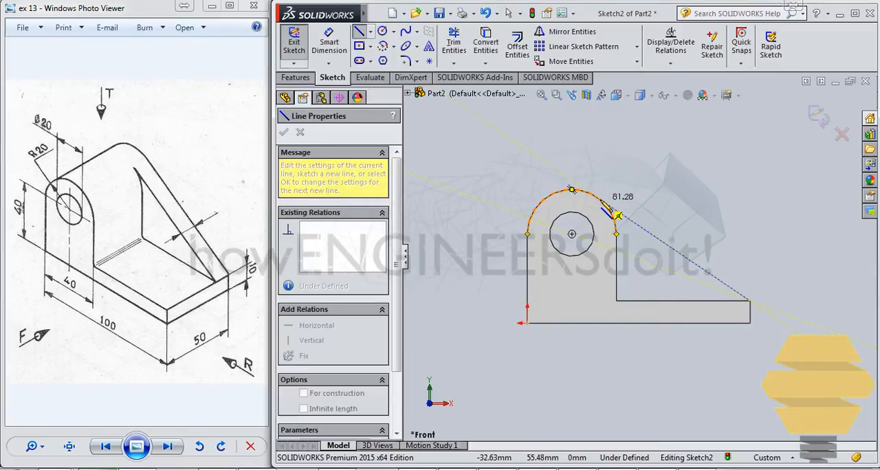
{"action": "left_click", "coordinate": [572, 164]}
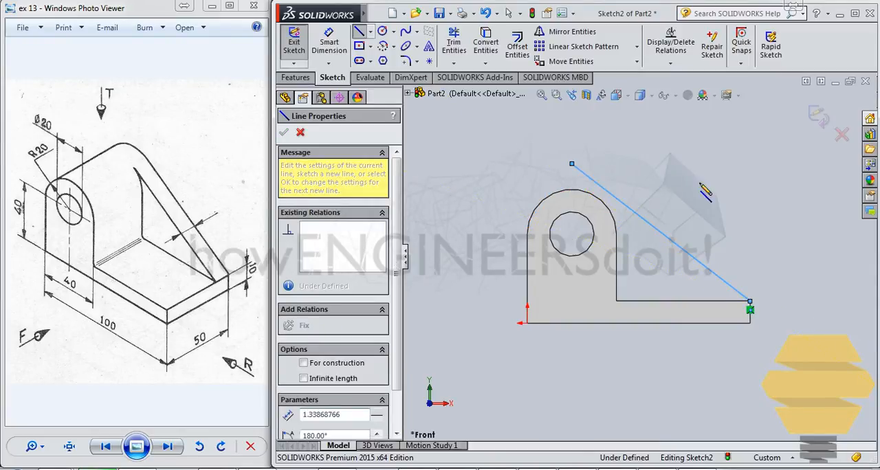
{"action": "key", "text": "Escape"}
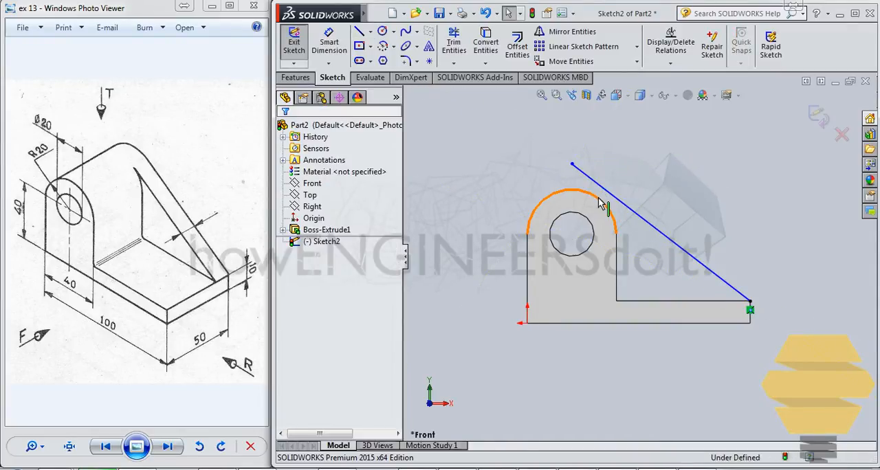
- Try to convert the rounded top edge, the upright's inner vertical edge and the foot's upper edge into sketch entities
{"action": "left_click", "coordinate": [602, 201]}
{"action": "left_click", "coordinate": [616, 271], "text": "ctrl"}
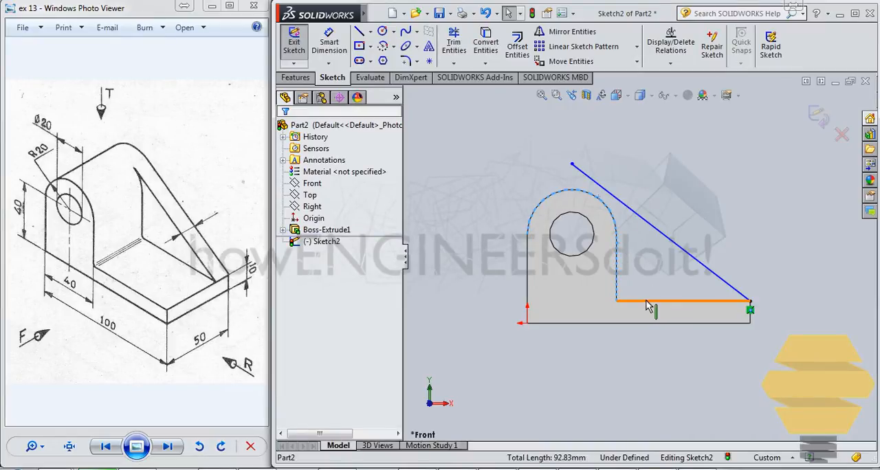
{"action": "left_click", "coordinate": [654, 300], "text": "ctrl"}
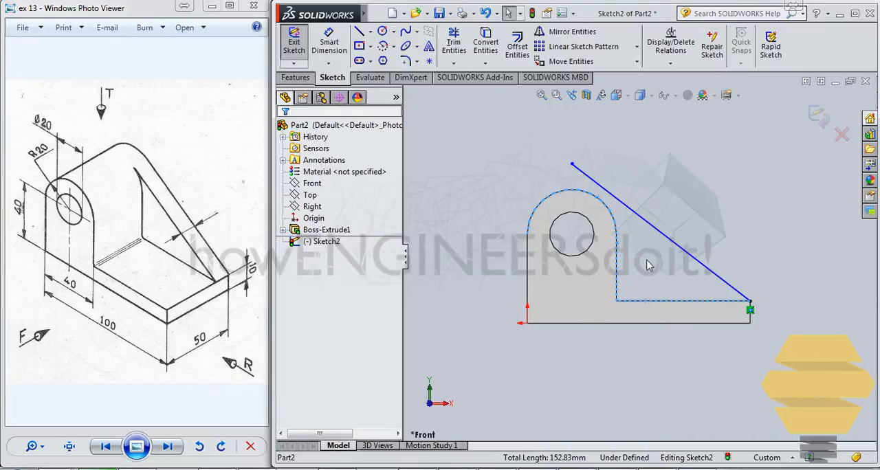
{"action": "left_click", "coordinate": [488, 43]}
{"action": "left_click", "coordinate": [681, 162]}
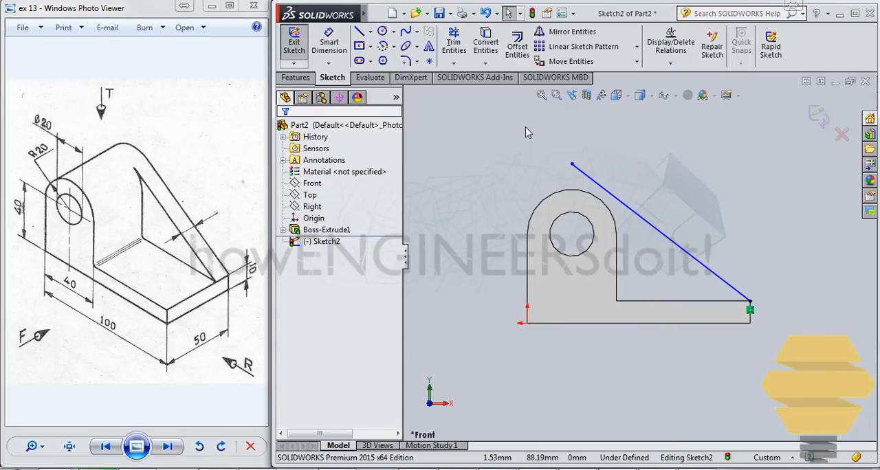
- Make the sloped line tangent to the upright's rounded top edge
{"action": "left_click", "coordinate": [606, 193], "text": "ctrl"}
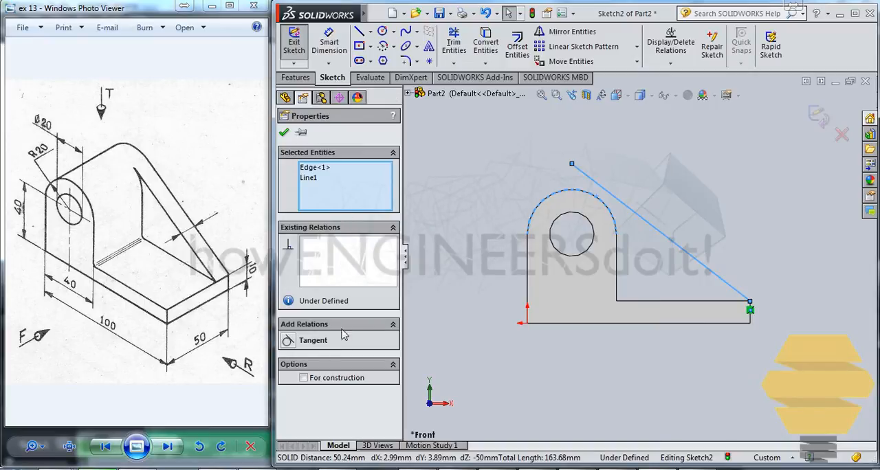
{"action": "left_click", "coordinate": [303, 342]}
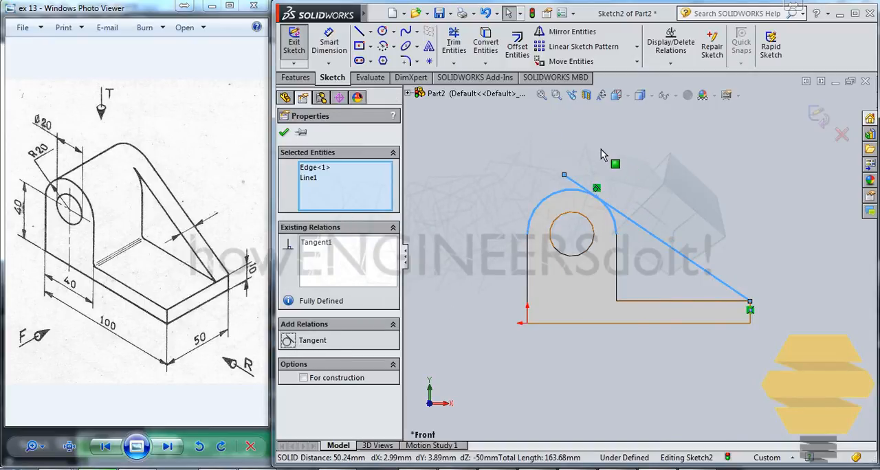
{"action": "left_click", "coordinate": [405, 146]}
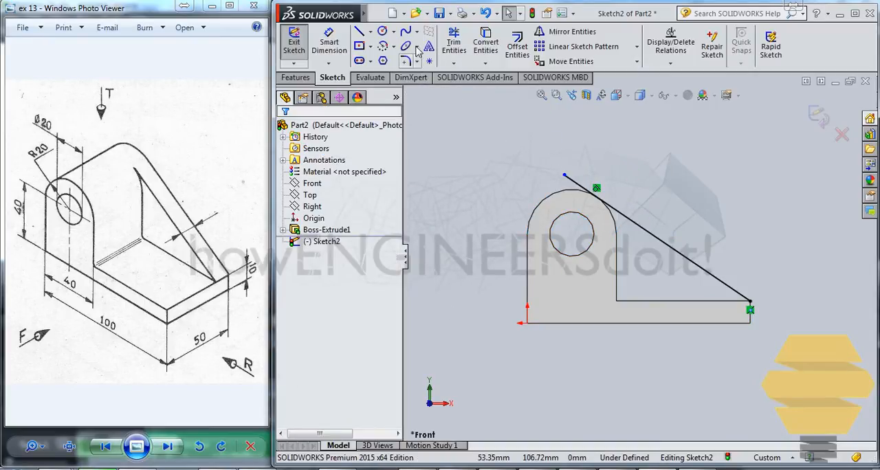
- Try to power trim the sloped line's end beyond the rounded edge, and undo the trim
{"action": "left_click", "coordinate": [462, 45]}
{"action": "mouse_move", "coordinate": [612, 160]}
{"action": "left_mouse_down"}
{"action": "mouse_move", "coordinate": [549, 202]}
{"action": "mouse_move", "coordinate": [534, 227]}
{"action": "left_mouse_up"}
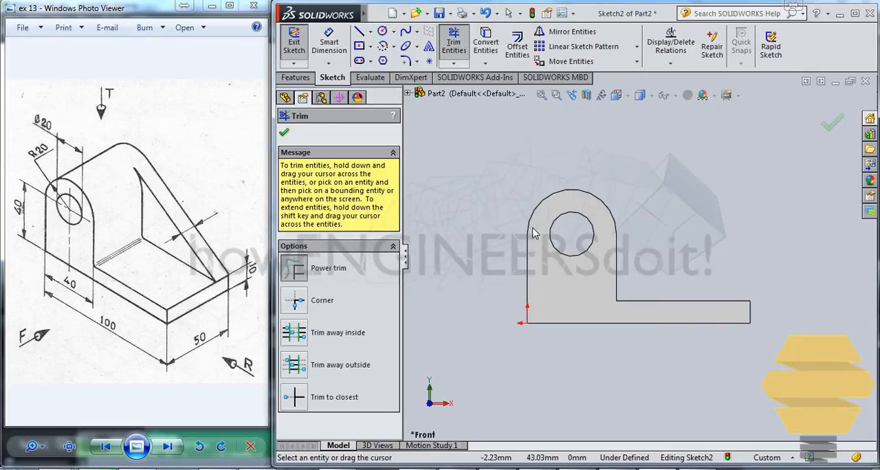
{"action": "key", "text": "Escape"}
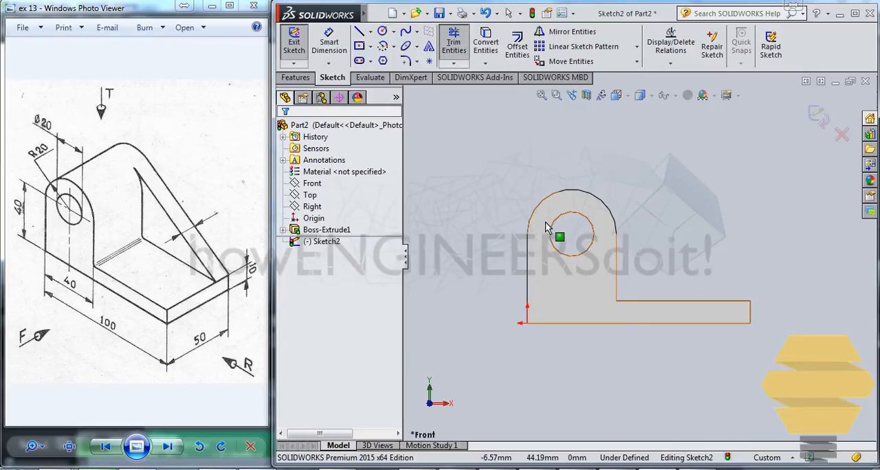
{"action": "key", "text": "ctrl+z"}
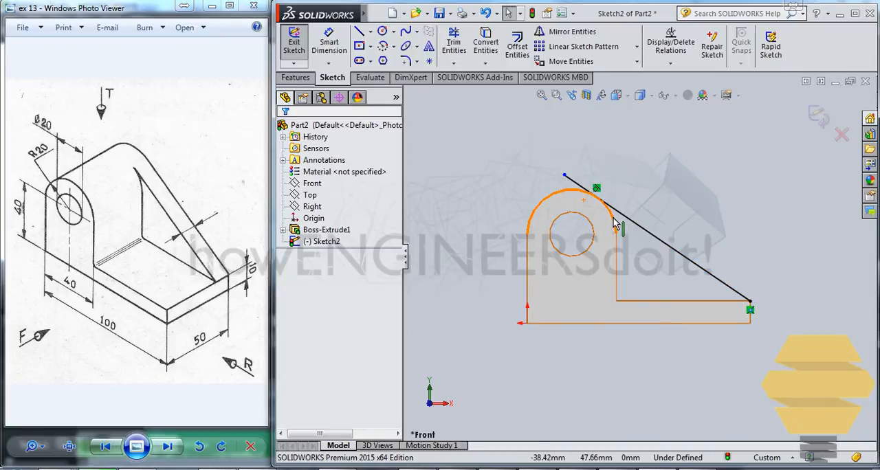
- Convert the rounded top edge, the upright's inner vertical edge and the foot's upper edge into sketch entities
{"action": "left_click", "coordinate": [617, 255], "text": "ctrl"}
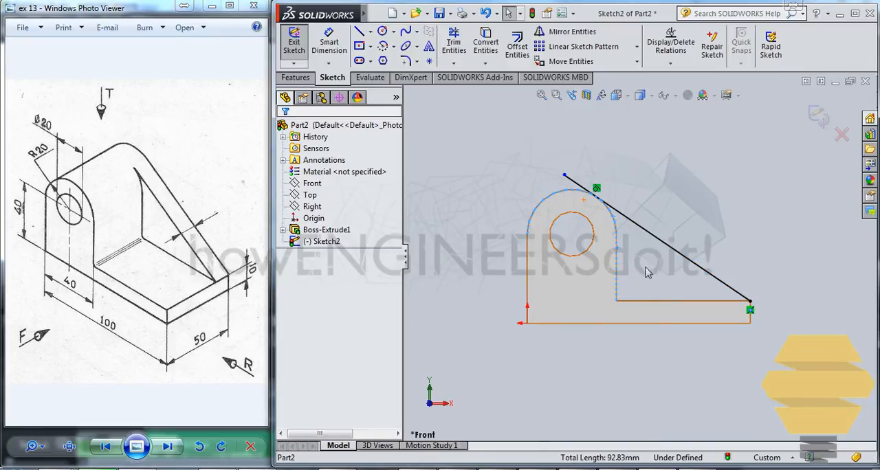
{"action": "left_click", "coordinate": [644, 301], "text": "ctrl"}
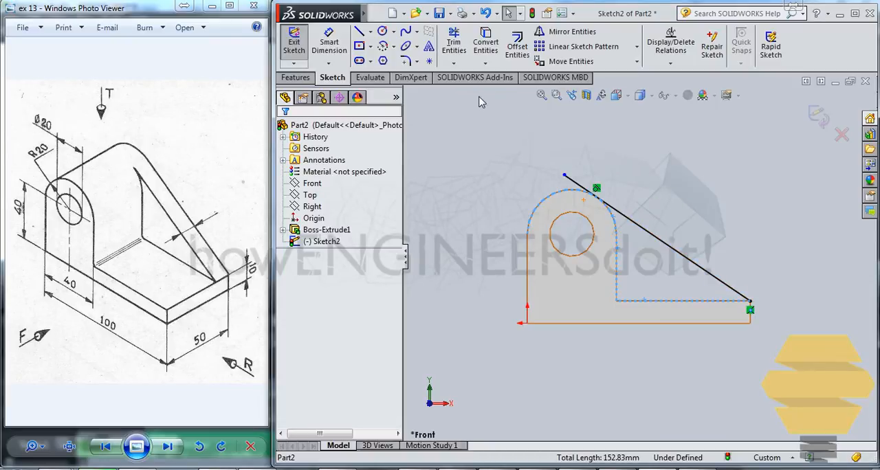
{"action": "left_click", "coordinate": [486, 45]}
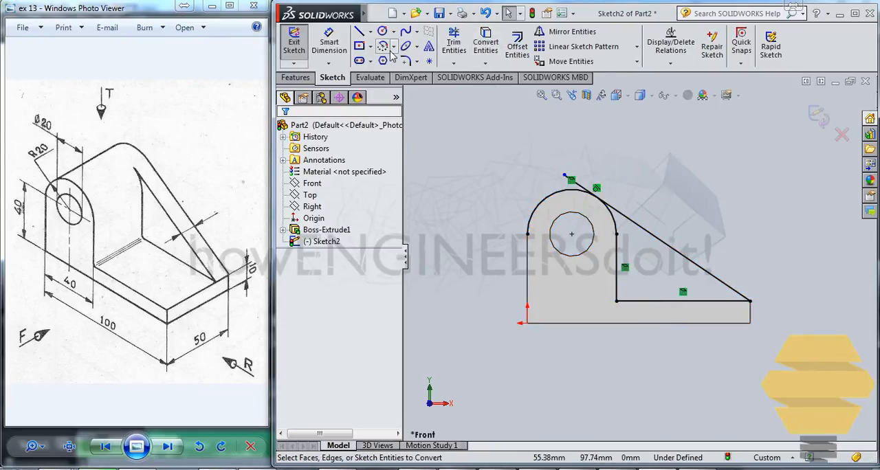
- Trim the sloped line and the converted arc back to their tangent point, closing the rib profile, and finish the sketch
{"action": "left_click", "coordinate": [454, 44]}
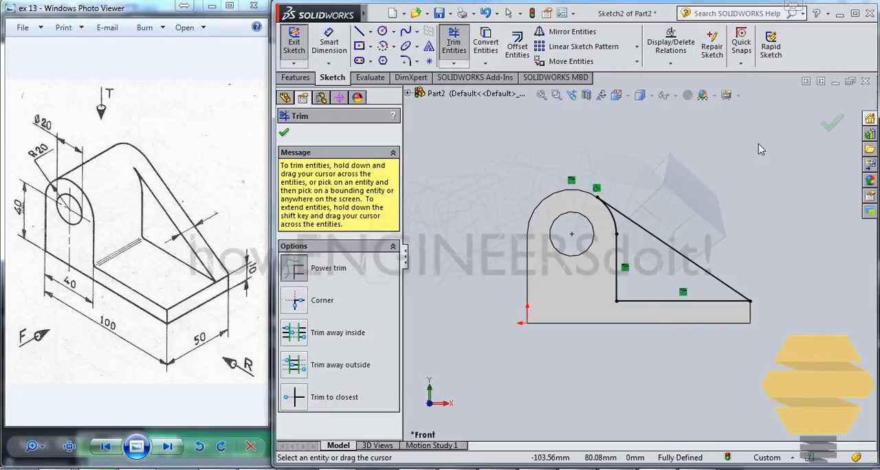
{"action": "left_click", "coordinate": [833, 123]}
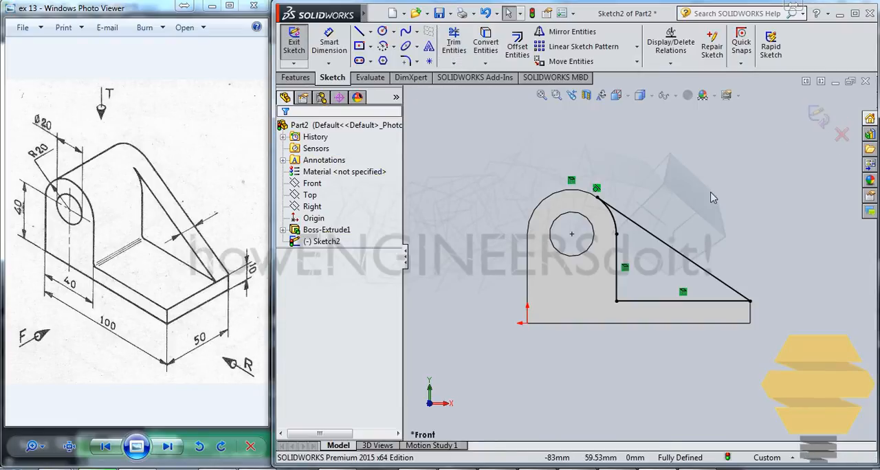
{"action": "left_click", "coordinate": [818, 118]}
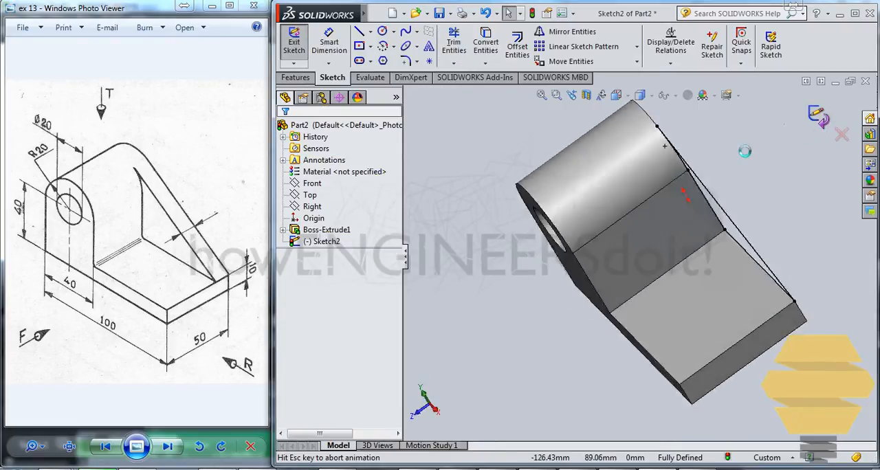
- Extrude the triangular rib profile 10 mm blind in the reversed direction, over the foot, merged with the bracket body
{"action": "left_click", "coordinate": [299, 45]}
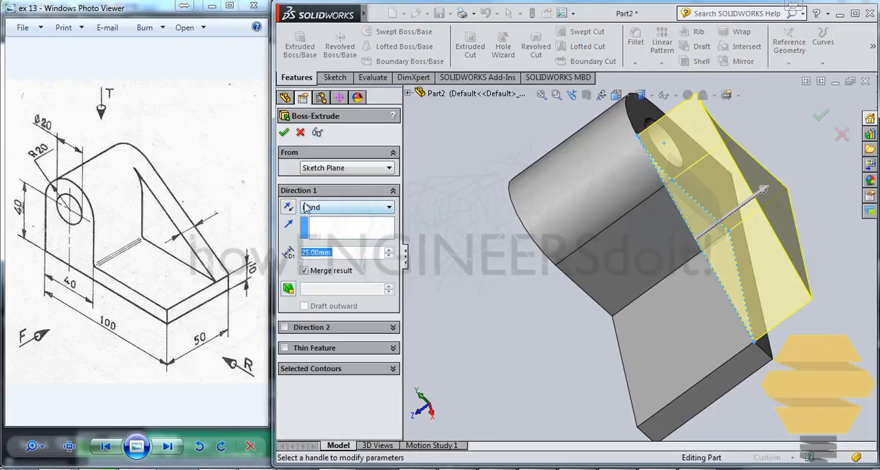
{"action": "left_click", "coordinate": [288, 207]}
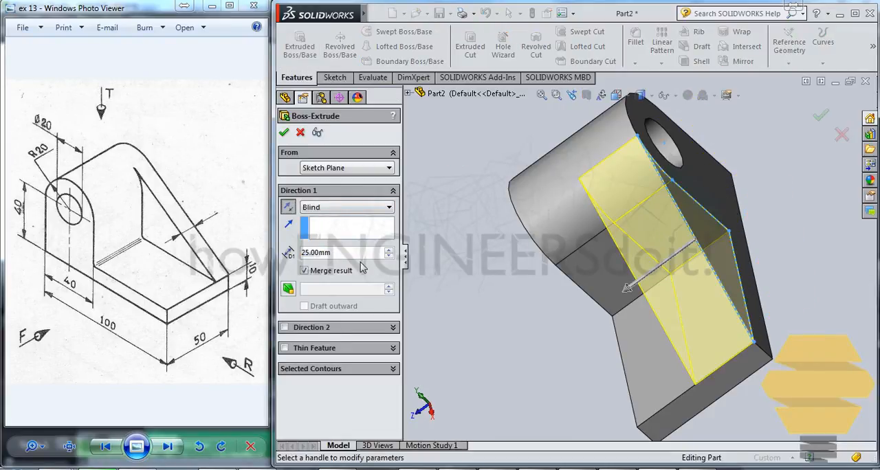
{"action": "double_click", "coordinate": [332, 254]}
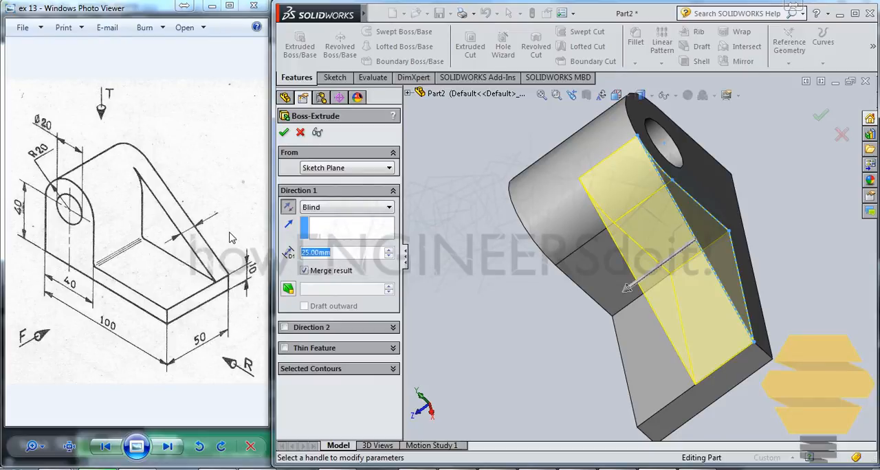
{"action": "type", "text": "10"}
{"action": "key", "text": "Return"}
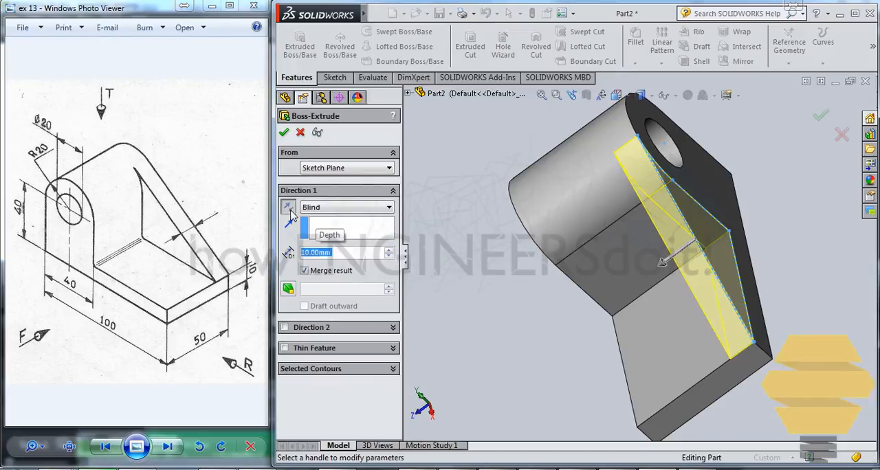
{"action": "left_click", "coordinate": [285, 133]}
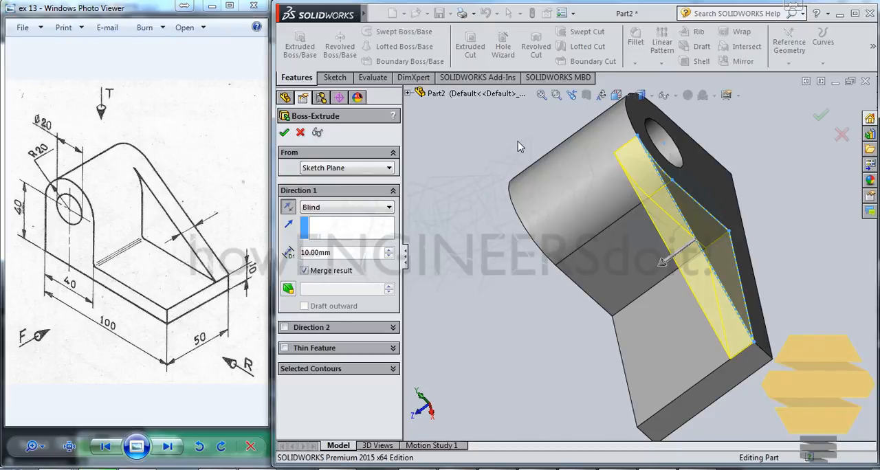
- Fillet the inner edge where the upright meets the foot's upper face with a symmetric 3 mm radius
{"action": "mouse_move", "coordinate": [642, 217]}
{"action": "middle_mouse_down"}
{"action": "mouse_move", "coordinate": [651, 241]}
{"action": "mouse_move", "coordinate": [727, 190]}
{"action": "mouse_move", "coordinate": [435, 308]}
{"action": "mouse_move", "coordinate": [499, 362]}
{"action": "mouse_move", "coordinate": [481, 351]}
{"action": "middle_mouse_up"}
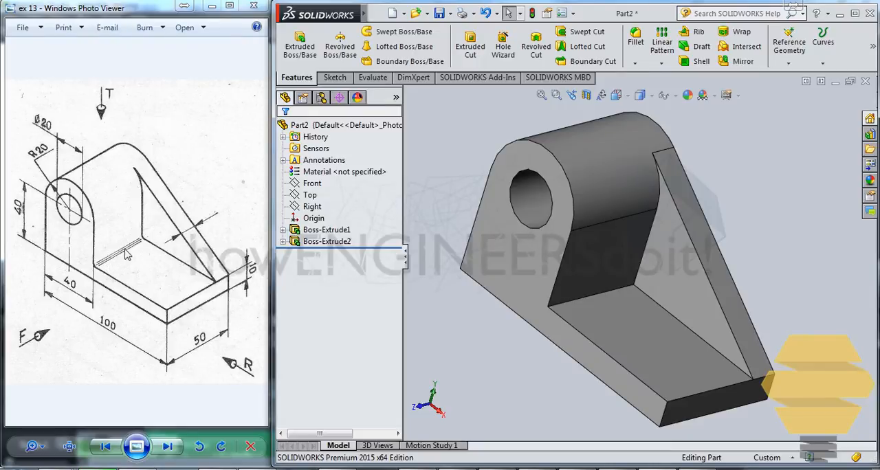
{"action": "left_click", "coordinate": [581, 298]}
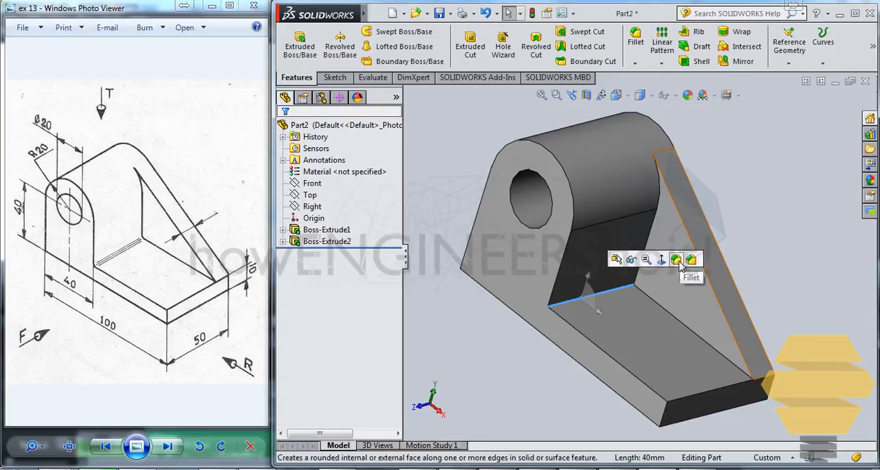
{"action": "left_click", "coordinate": [638, 65]}
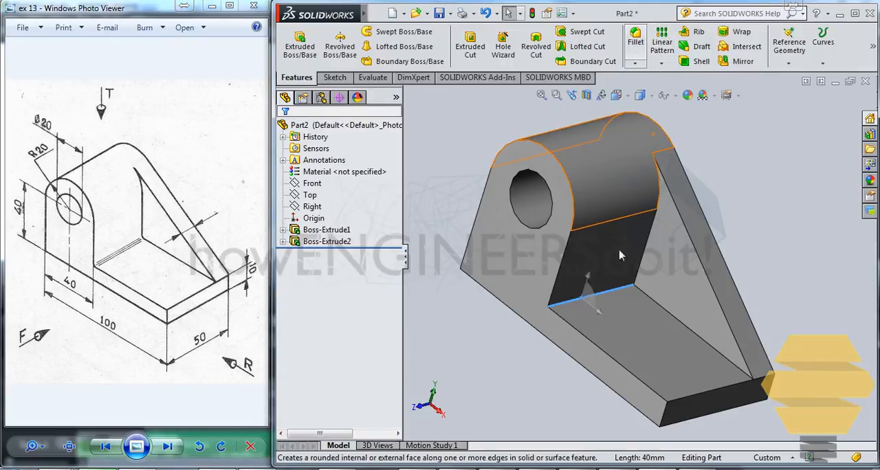
{"action": "left_click", "coordinate": [635, 41]}
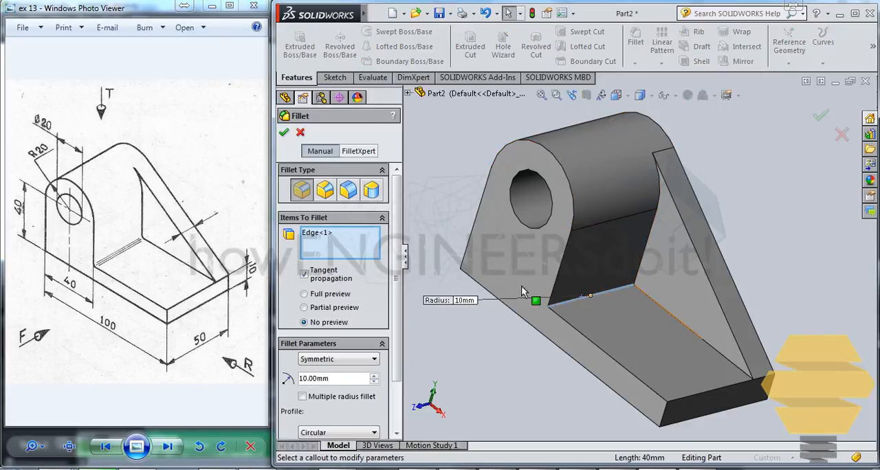
{"action": "scroll", "coordinate": [317, 325], "scroll_direction": "down", "scroll_amount": 3}
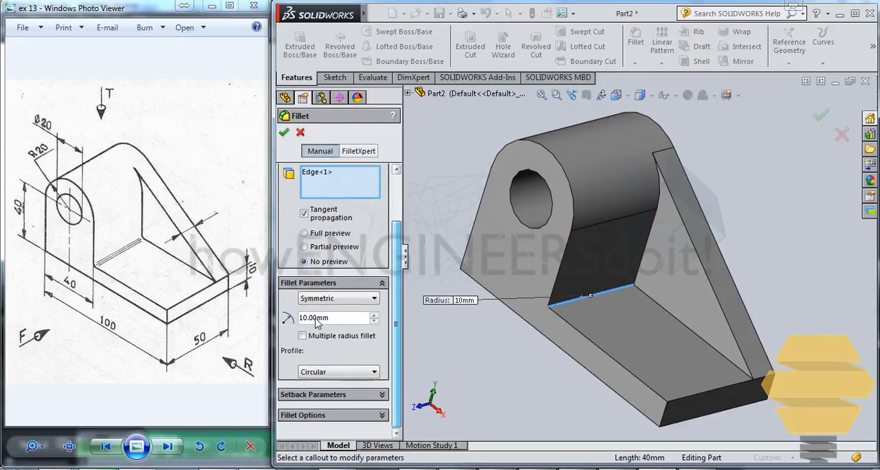
{"action": "double_click", "coordinate": [348, 320]}
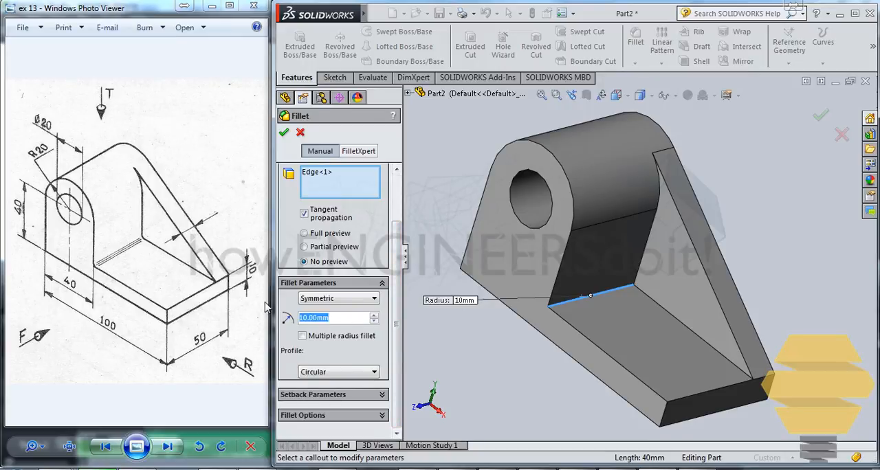
{"action": "type", "text": "3"}
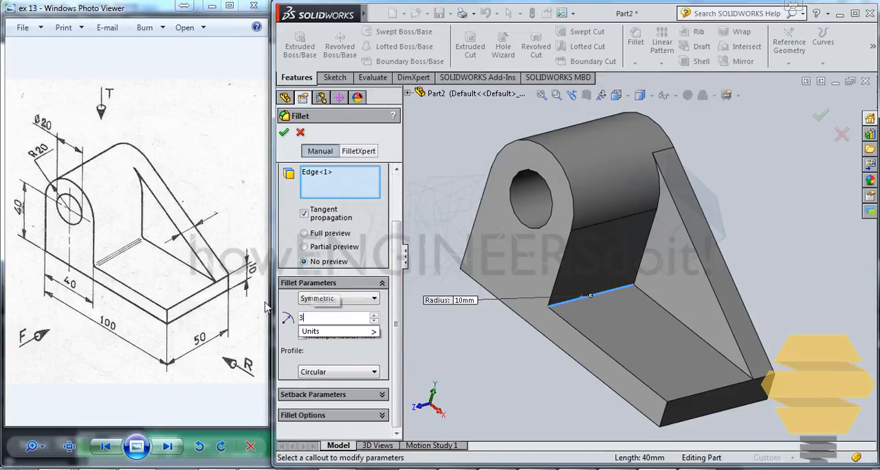
{"action": "key", "text": "Return"}
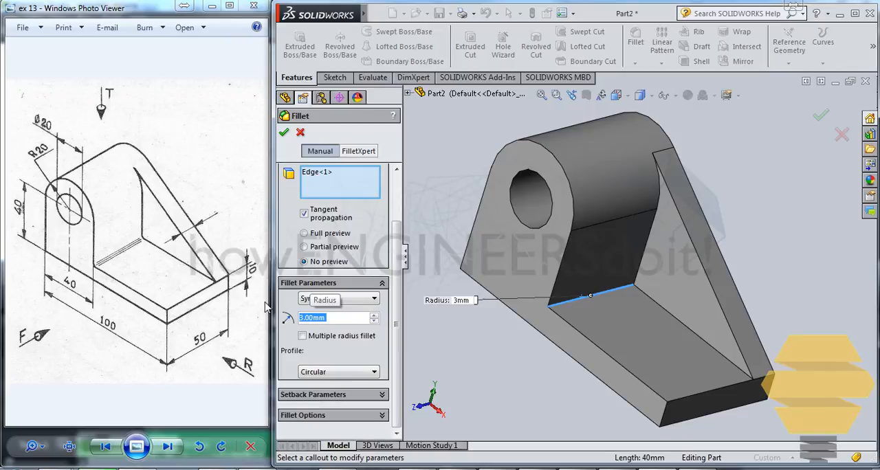
{"action": "key", "text": "Return"}
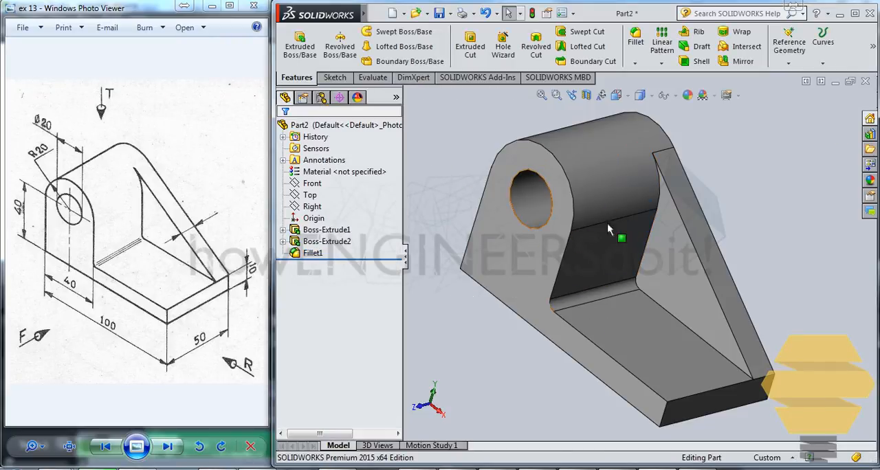
{"action": "middle_click_drag", "start_coordinate": [637, 253], "coordinate": [516, 368]}
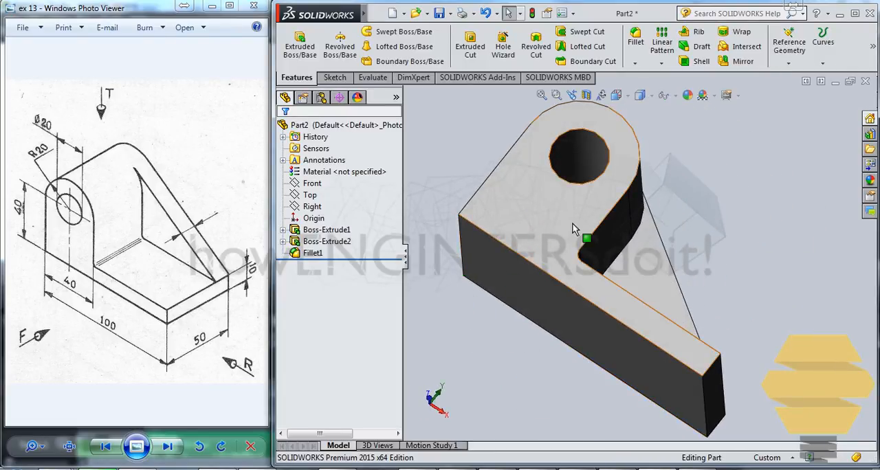
{"action": "mouse_move", "coordinate": [576, 231]}
{"action": "middle_mouse_down"}
{"action": "mouse_move", "coordinate": [579, 218]}
{"action": "mouse_move", "coordinate": [565, 225]}
{"action": "middle_mouse_up"}
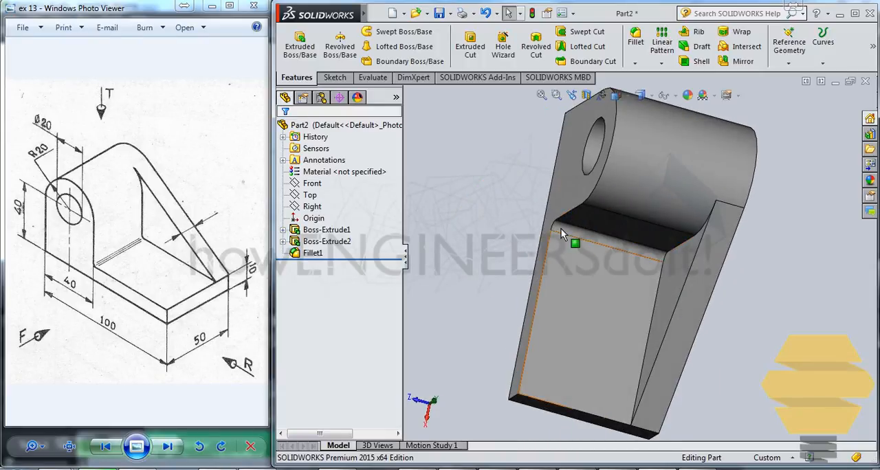